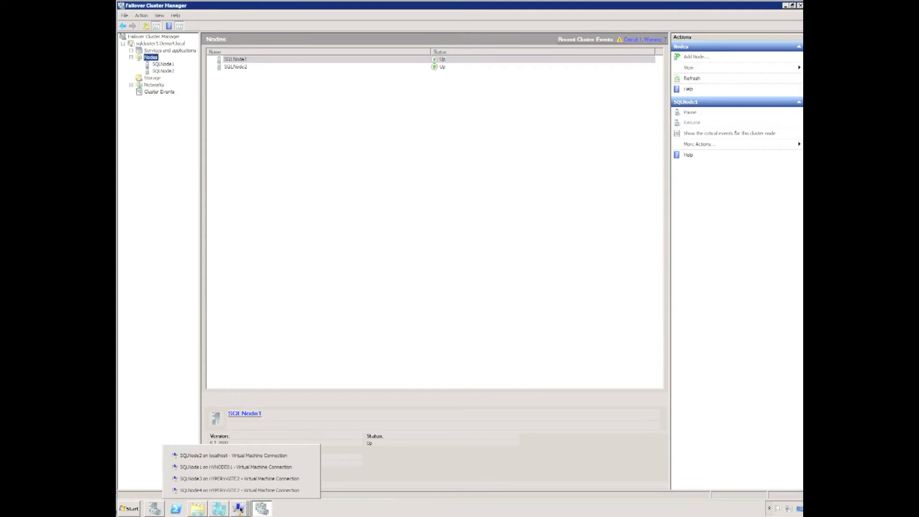
Inspect the drives in the SQLNode1 and SQLNode2 virtual machines, and view the cluster's storage
left_click(217, 467)
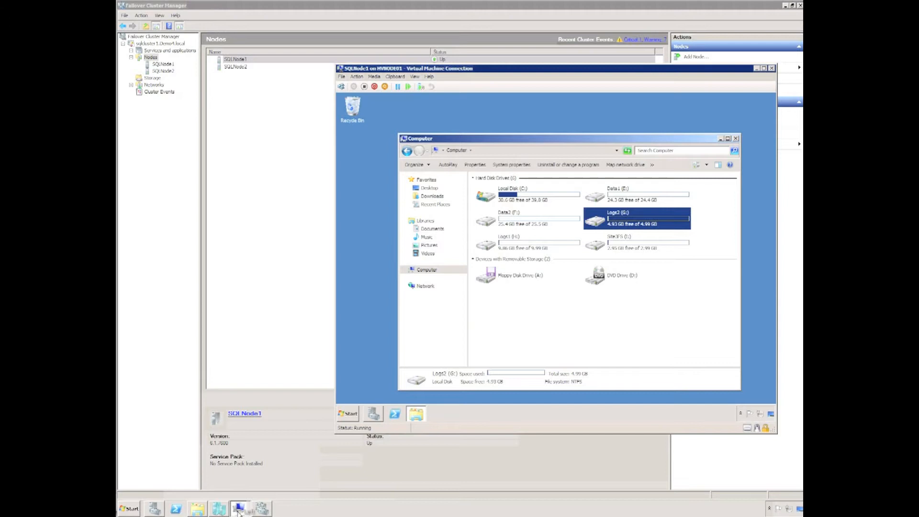
left_click(239, 509)
left_click(227, 456)
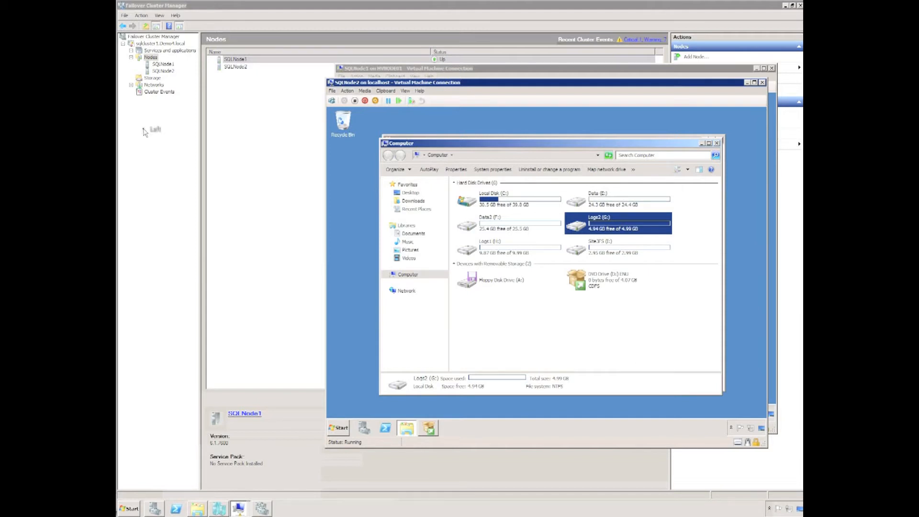
left_click(145, 128)
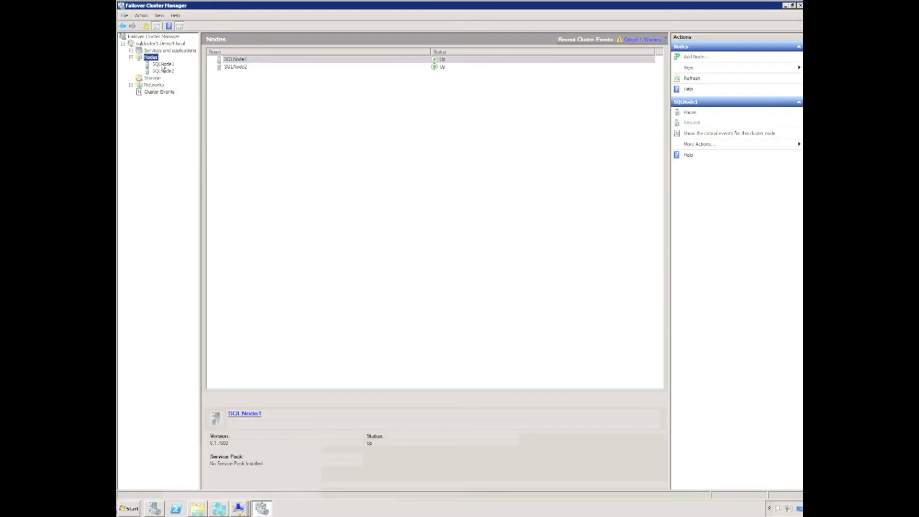
left_click(151, 78)
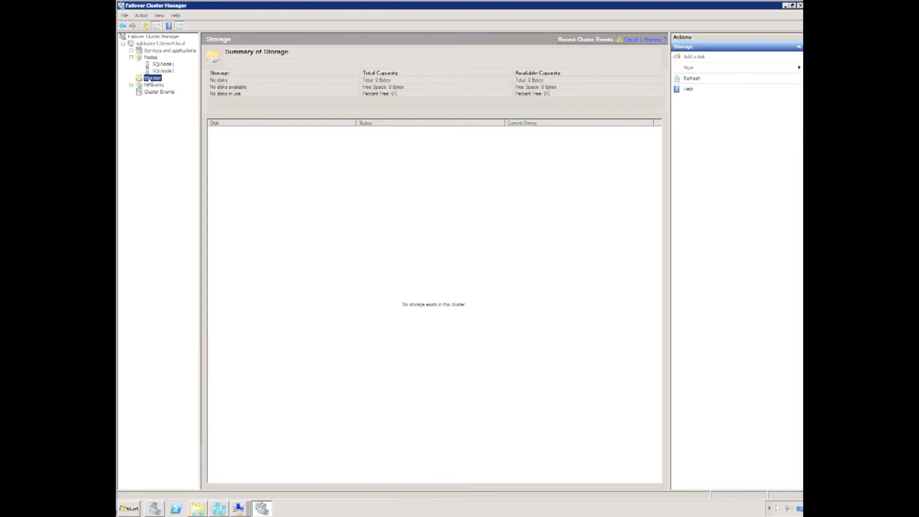
Create an empty service or application in the cluster
left_click(150, 51)
right_click(149, 51)
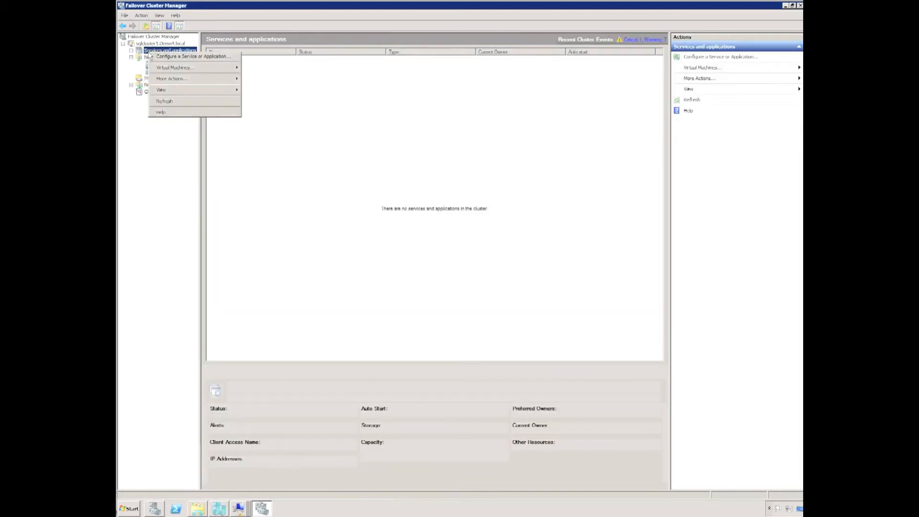
left_click(181, 78)
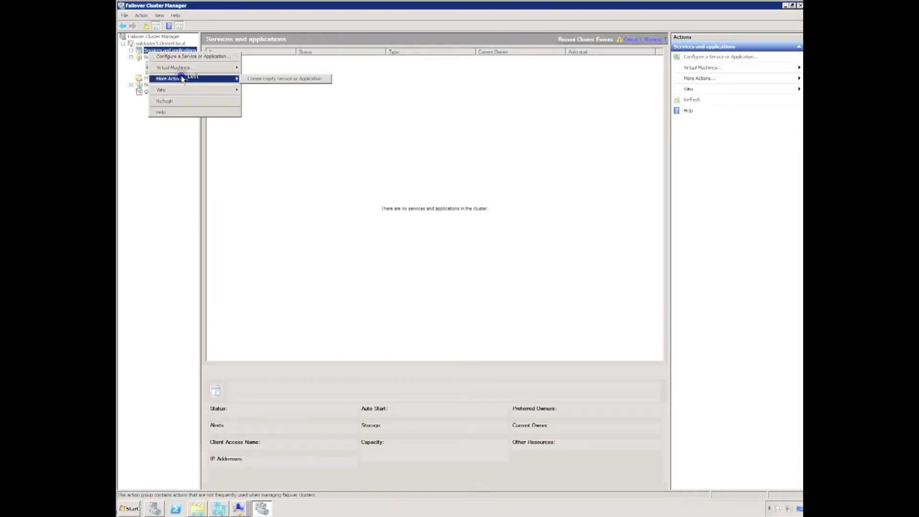
left_click(254, 80)
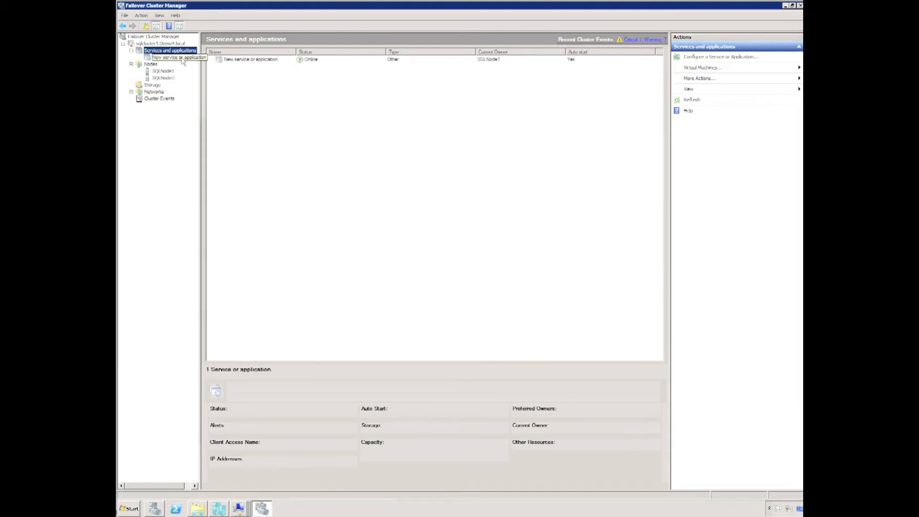
Add a GeoCluster Replicated Disk resource to the new service or application
right_click(182, 58)
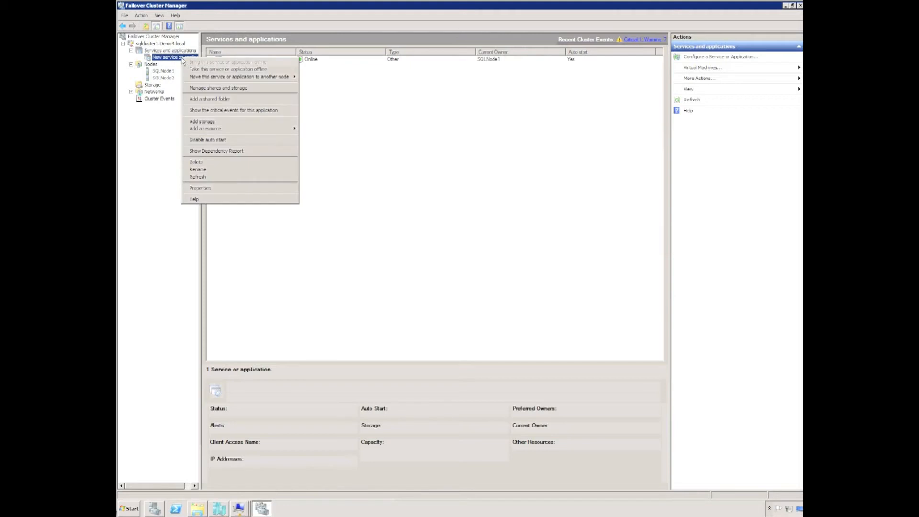
mouse_move(256, 129)
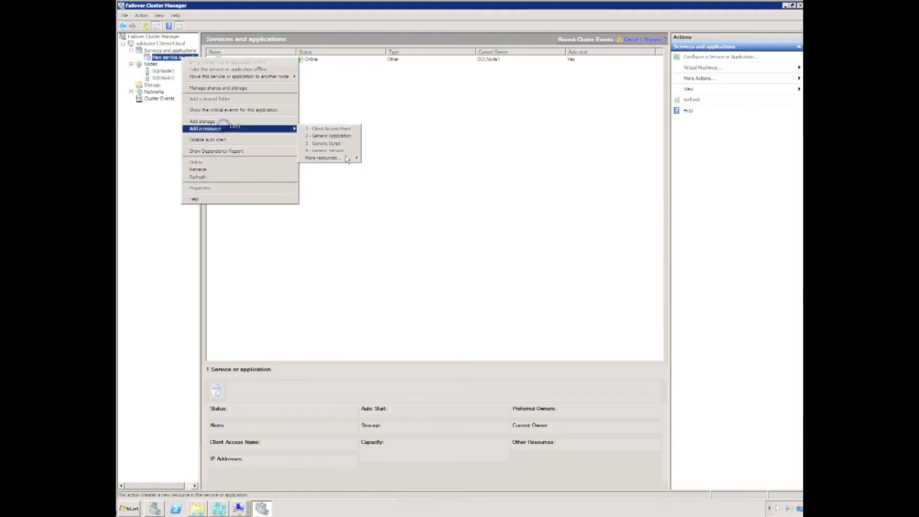
mouse_move(347, 164)
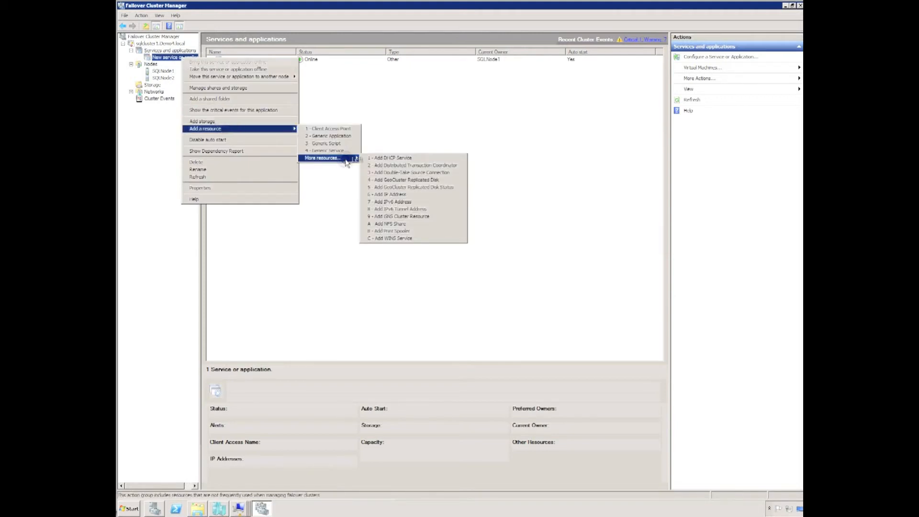
left_click(418, 184)
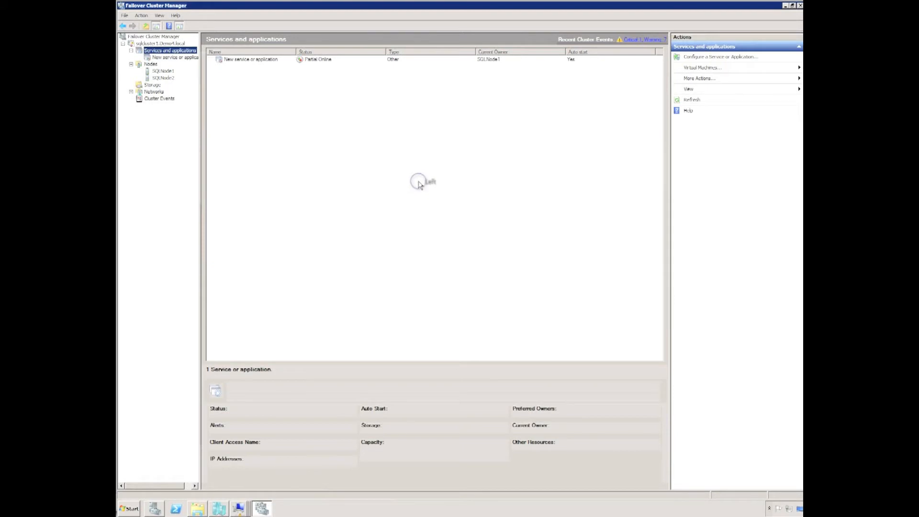
Rename the unconfigured replicated disk resource as "E GeoCluster Replicated Disk" in its properties
left_click(177, 57)
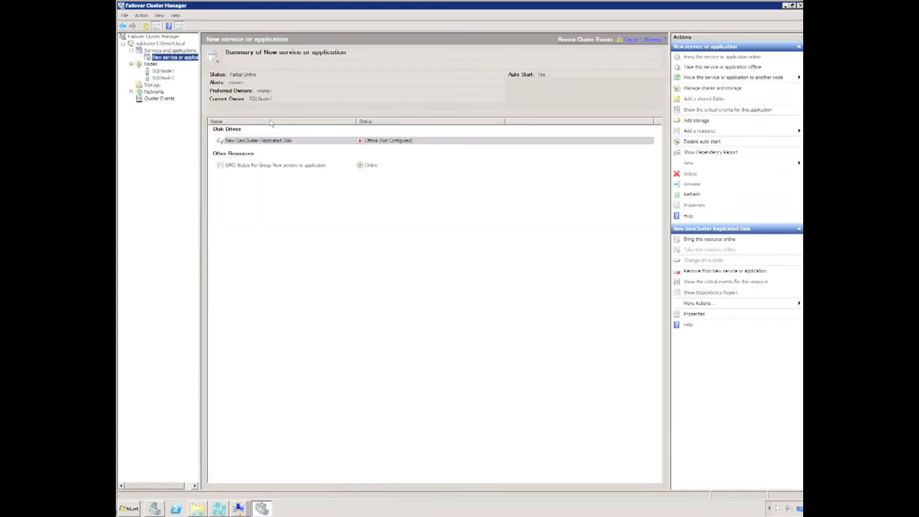
right_click(247, 139)
left_click(287, 218)
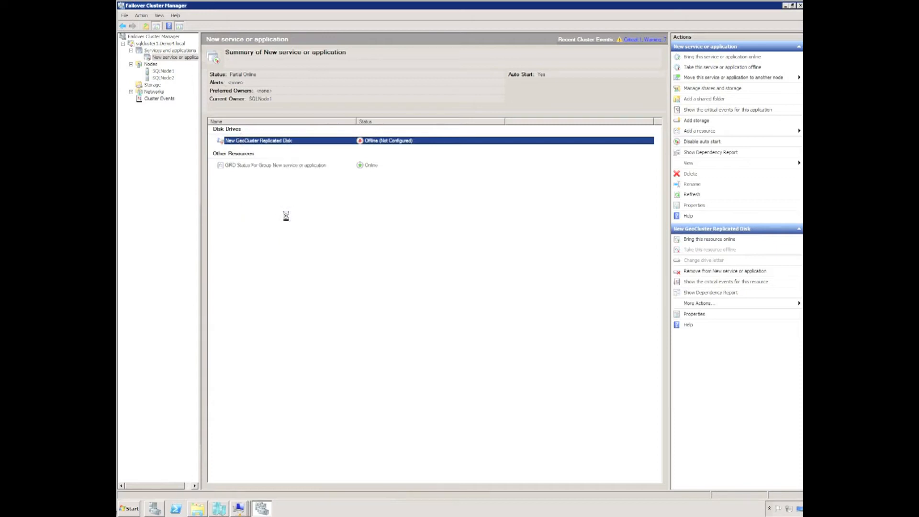
double_click(437, 164)
type("EGeoCluster Replicated Disk")
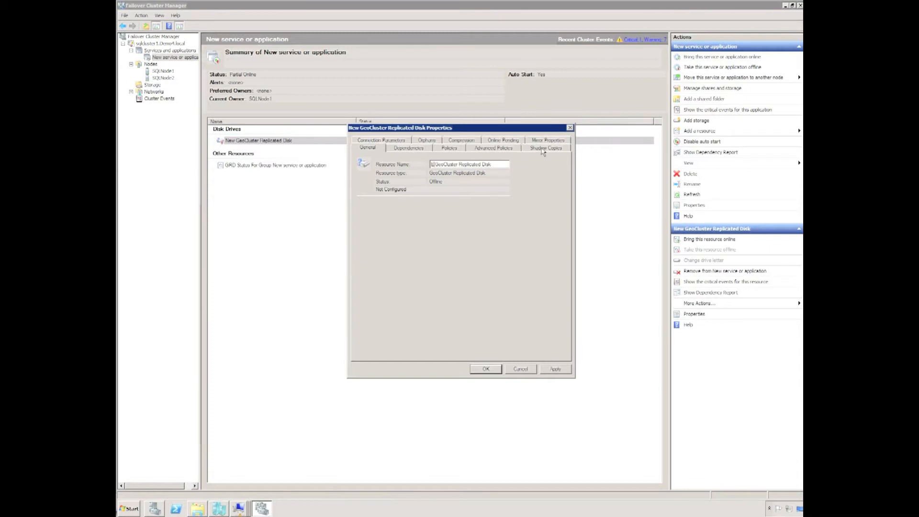
Review the E disk's mirror properties and enable Move/Delete Orphan Files with orphaned files deleted
left_click(546, 140)
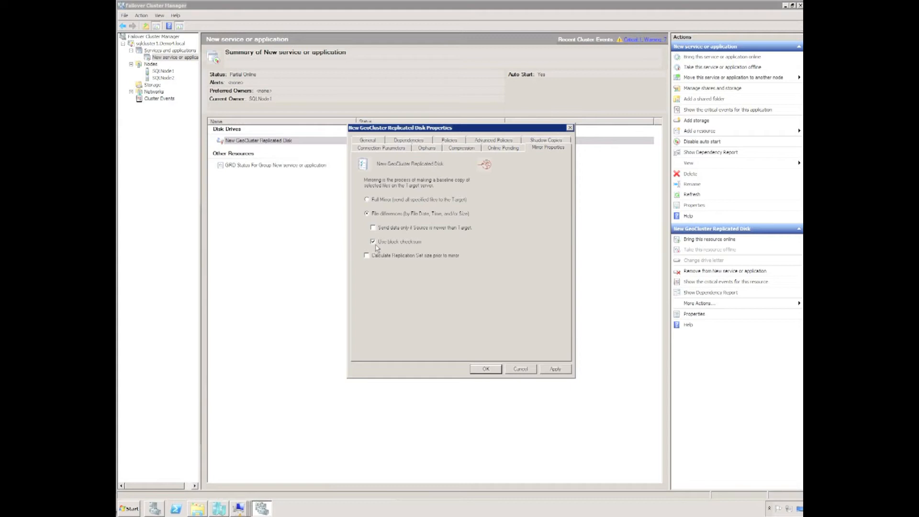
left_click(427, 148)
left_click(360, 179)
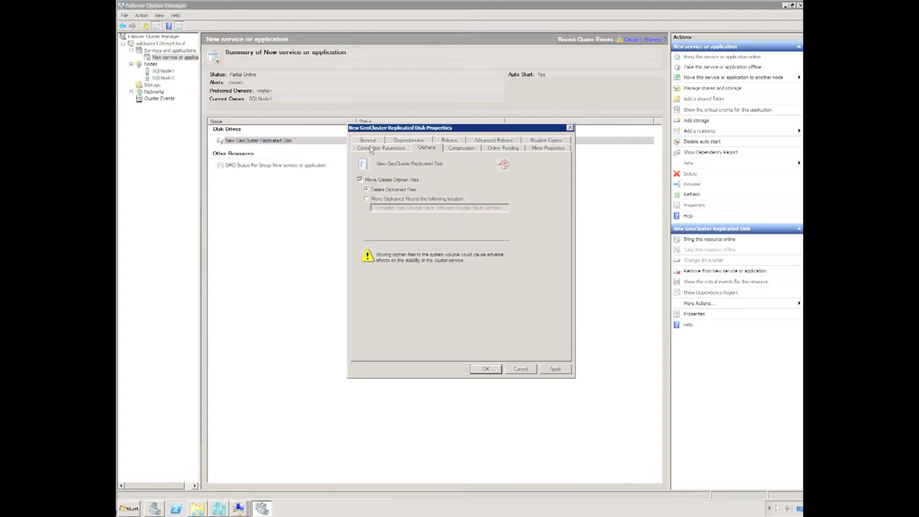
Set the E drive as the disk to replicate, choose its replication network, and bring the resource online
left_click(372, 149)
left_click(485, 183)
left_click(412, 199)
left_click(444, 202)
left_click(479, 209)
left_click(486, 369)
right_click(239, 145)
left_click(253, 144)
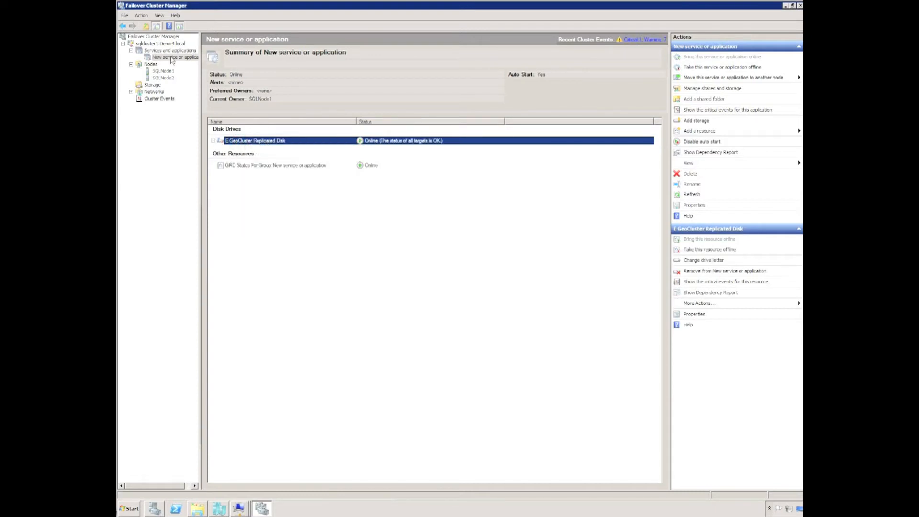
Add a second GeoCluster Replicated Disk resource to the new service or application
left_click(170, 58)
right_click(170, 58)
mouse_move(225, 129)
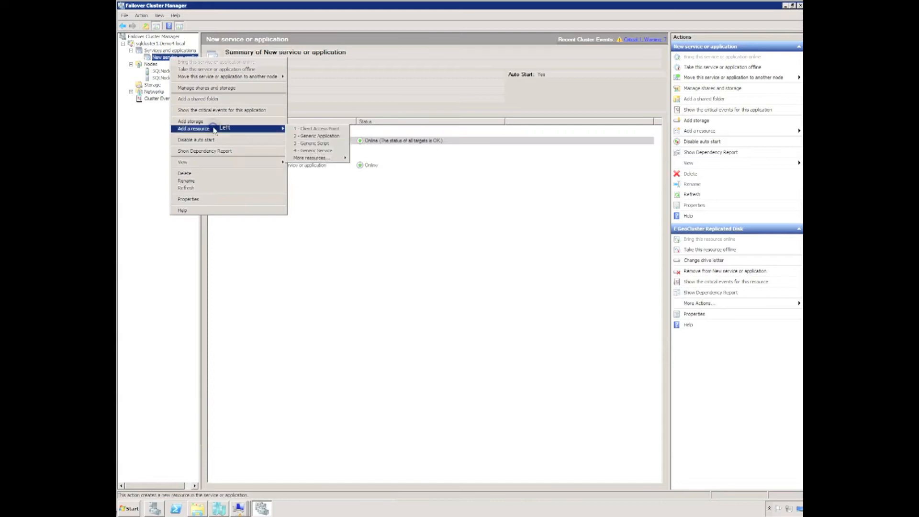
mouse_move(316, 157)
left_click(411, 180)
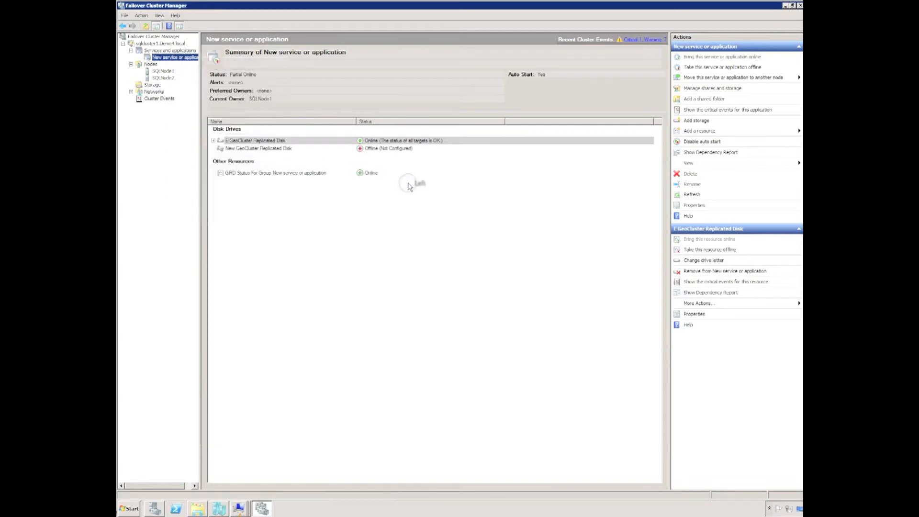
Rename the second replicated disk resource as "H: Logs1" in its properties
right_click(254, 149)
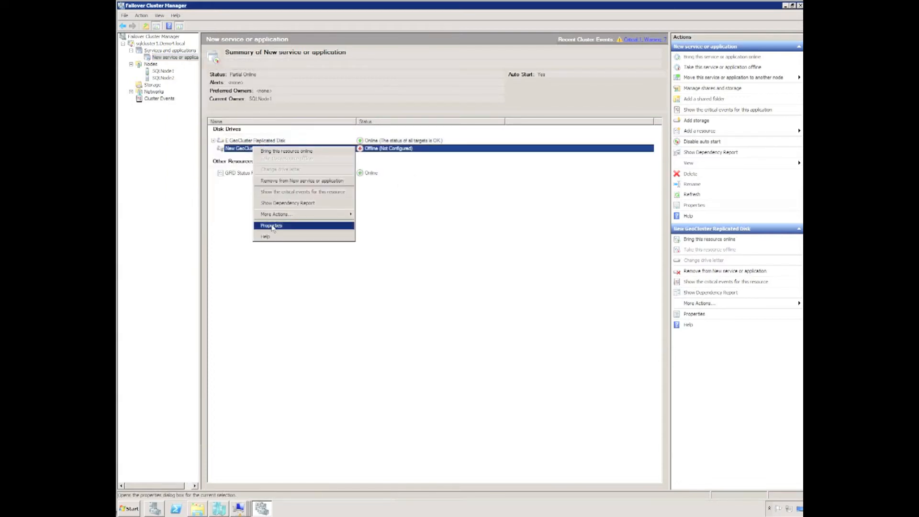
left_click(273, 225)
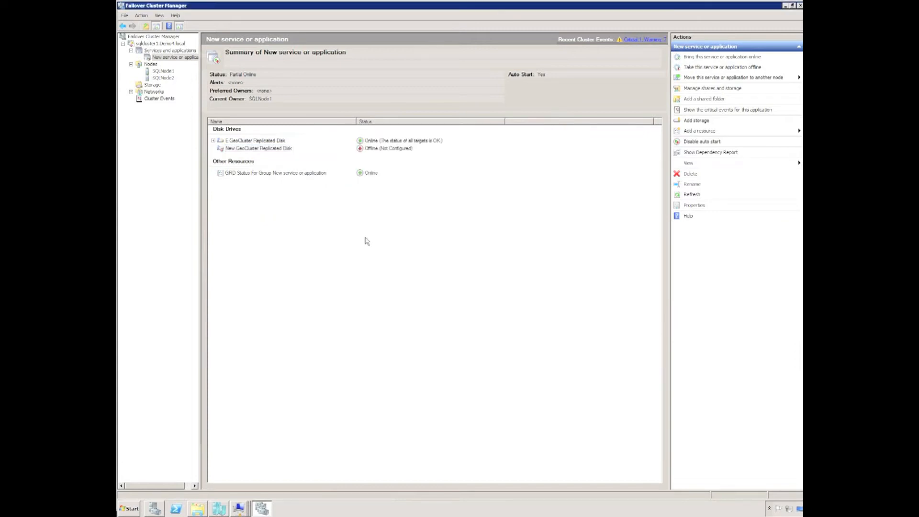
right_click(255, 152)
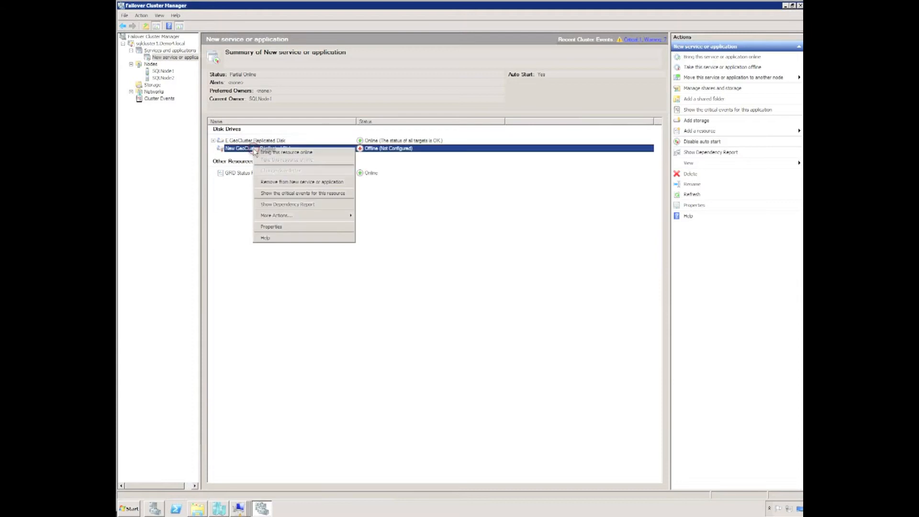
left_click(291, 228)
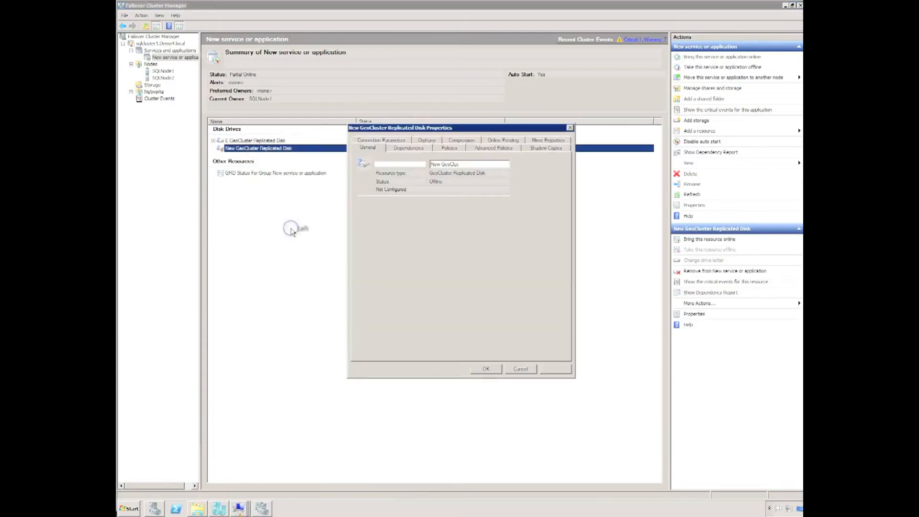
left_click_drag(441, 164, 413, 162)
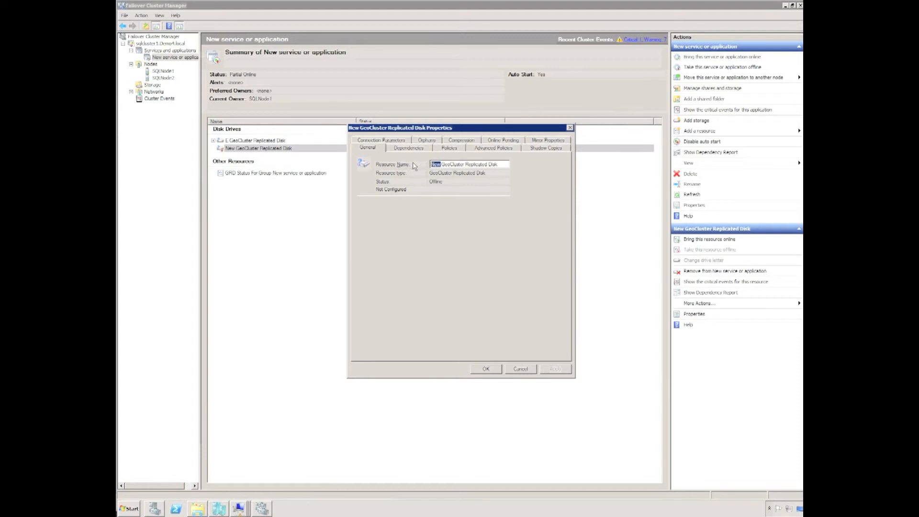
left_click_drag(441, 164, 416, 163)
type("H:\\")
left_click_drag(438, 166, 502, 170)
type("Logs1")
Enable orphan file deletion for the Logs1 disk and set it to replicate disk H: over Cluster Network 1
left_click(540, 141)
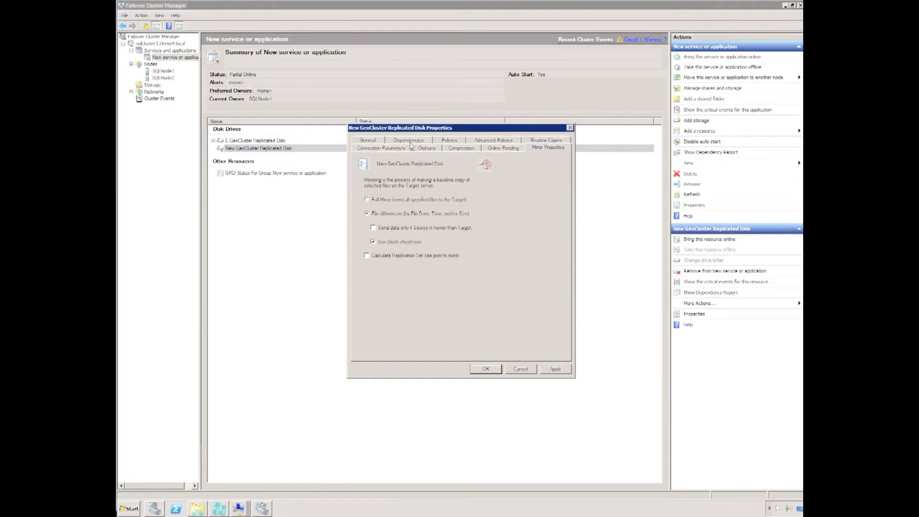
left_click(424, 148)
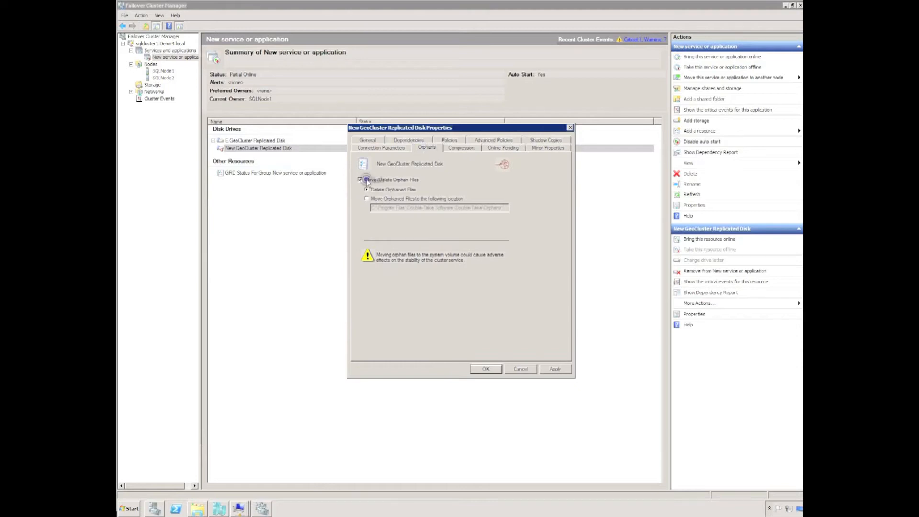
left_click(373, 148)
left_click(393, 186)
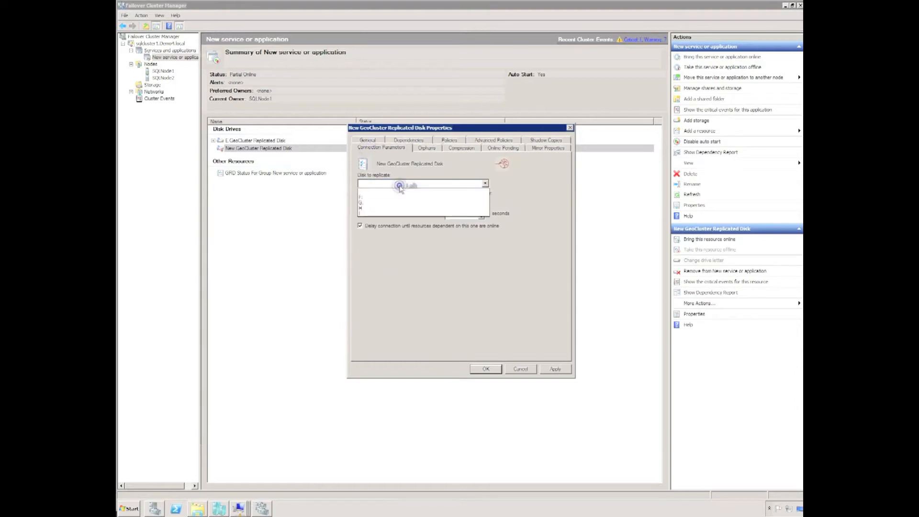
left_click(372, 209)
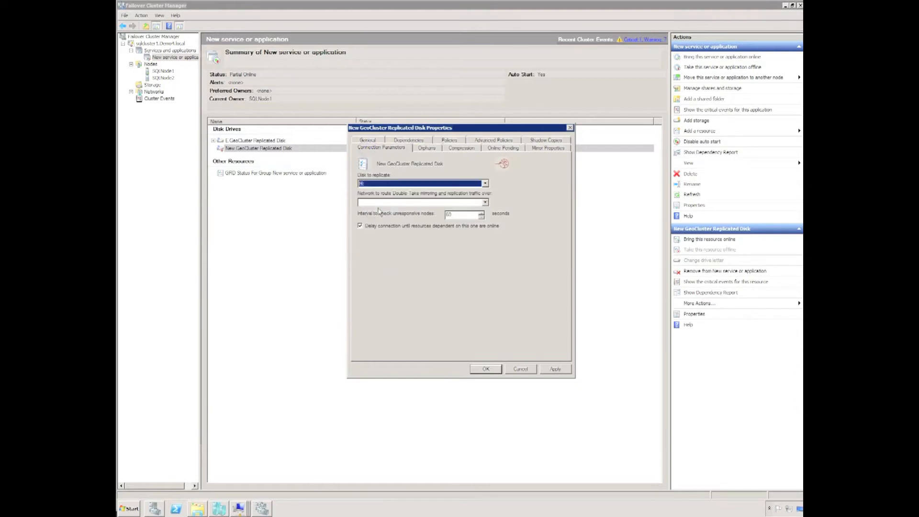
left_click(373, 203)
left_click(374, 210)
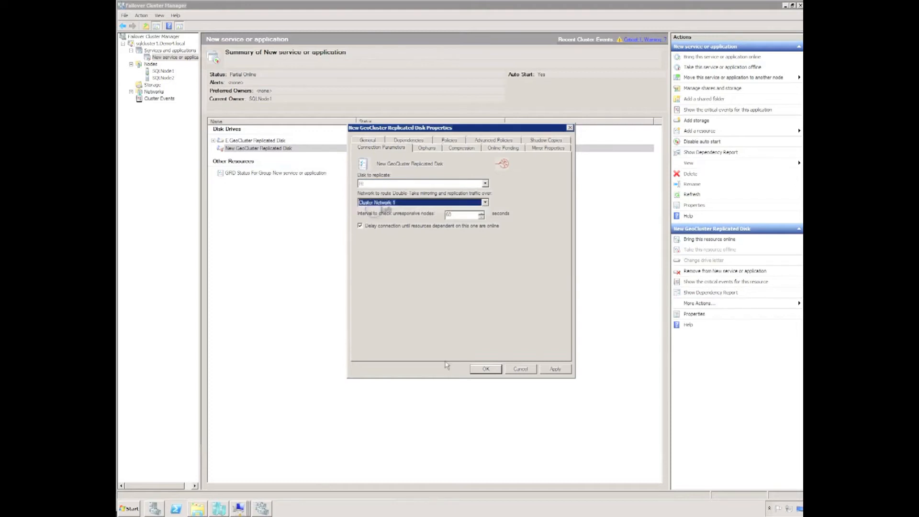
left_click(486, 369)
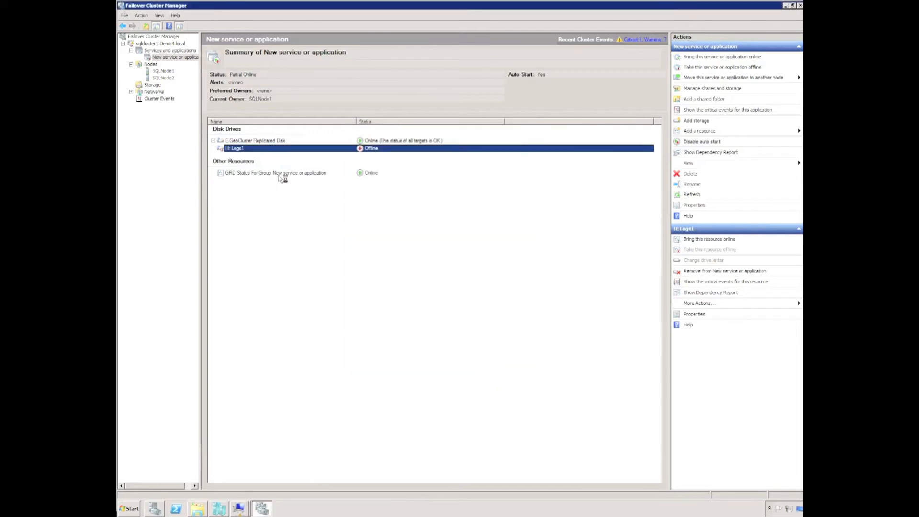
Rename the E GeoCluster Replicated Disk resource as "E Data1"
left_click(235, 140)
right_click(233, 141)
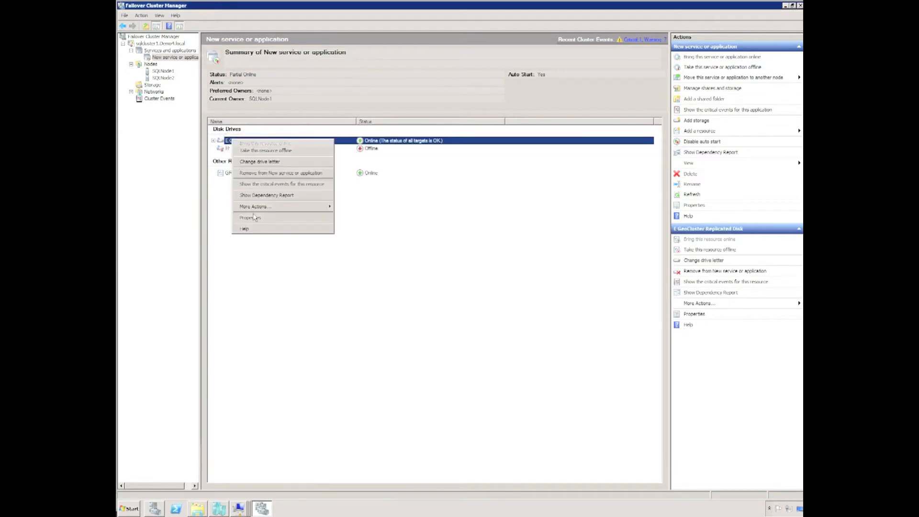
left_click(253, 217)
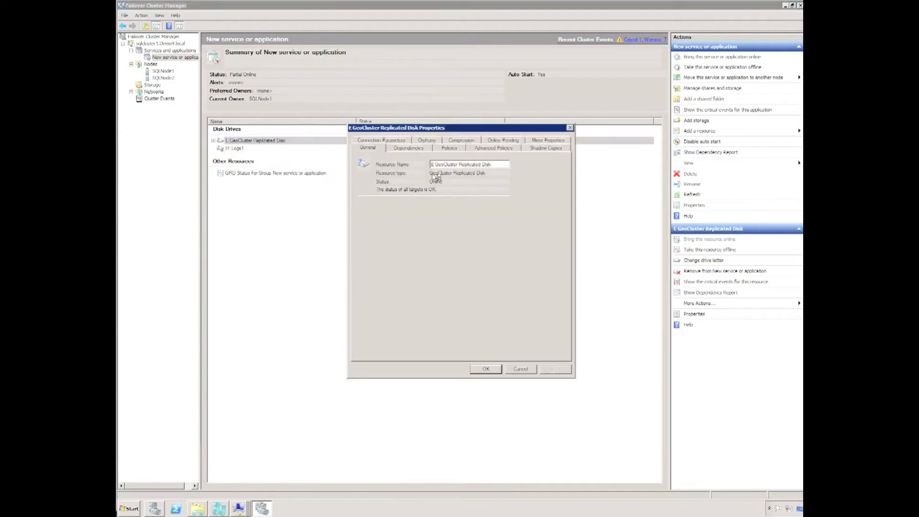
left_click_drag(437, 164, 533, 170)
type("Data1")
left_click(486, 368)
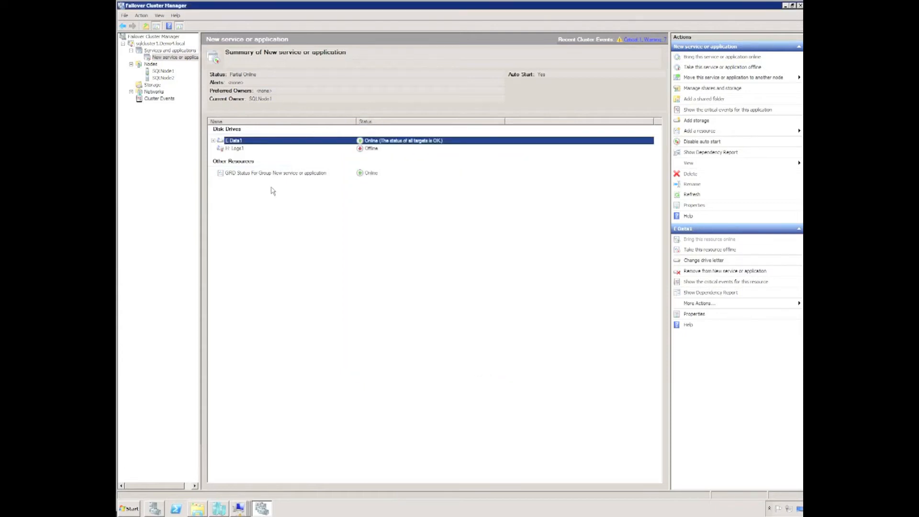
Bring the H: Logs1 disk resource online
right_click(236, 148)
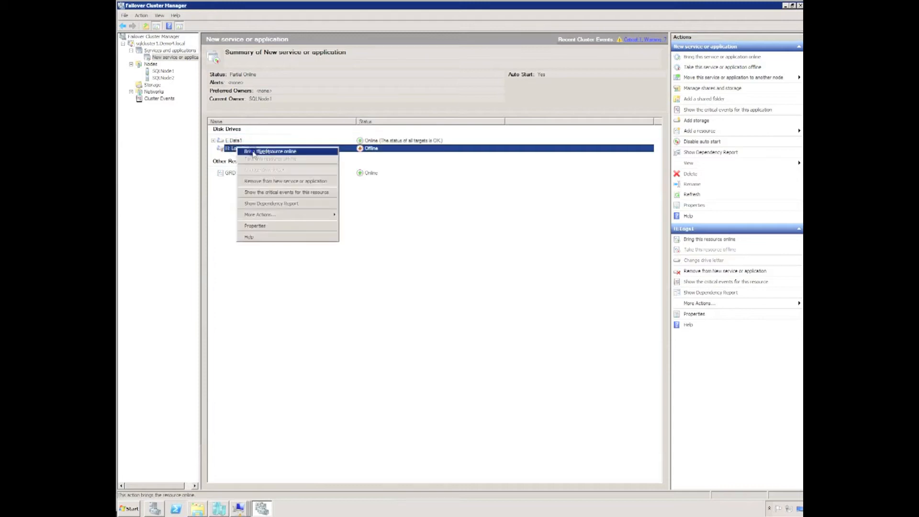
left_click(247, 151)
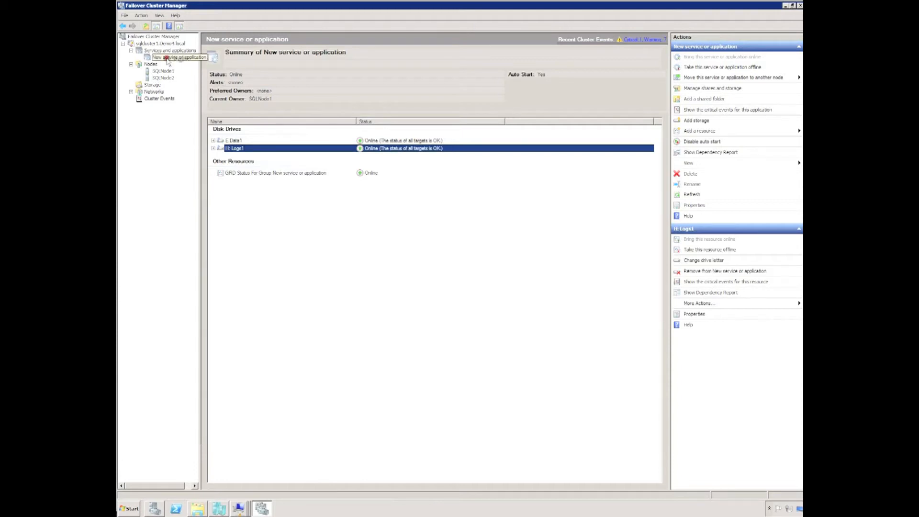
Delete "New service or application" together with its resources and show the cluster's Storage
right_click(168, 59)
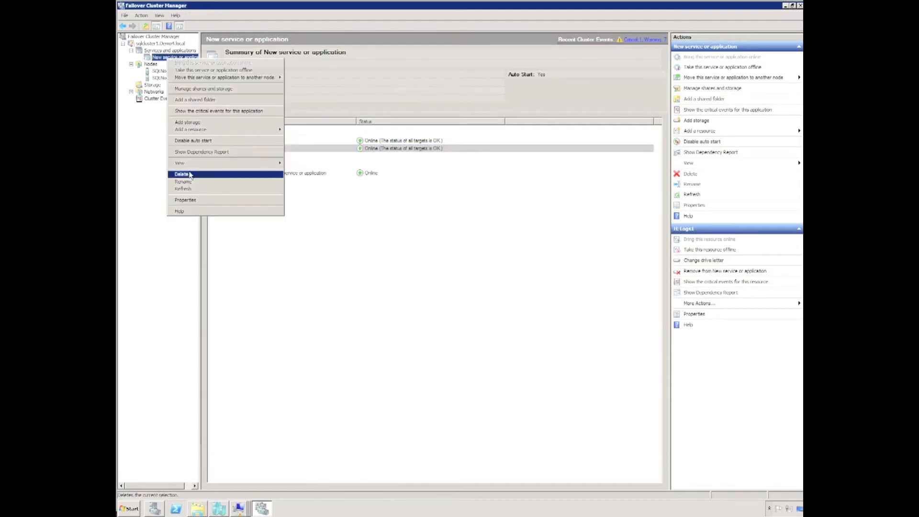
left_click(190, 174)
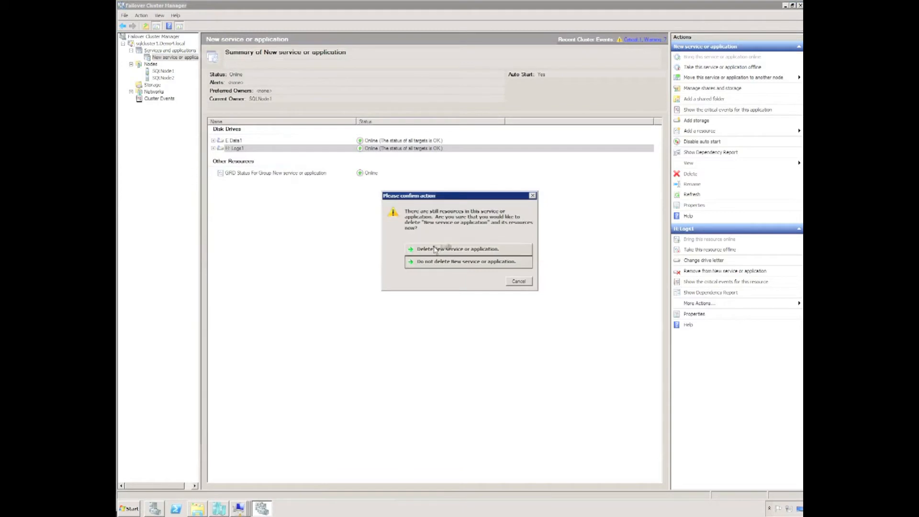
left_click(436, 249)
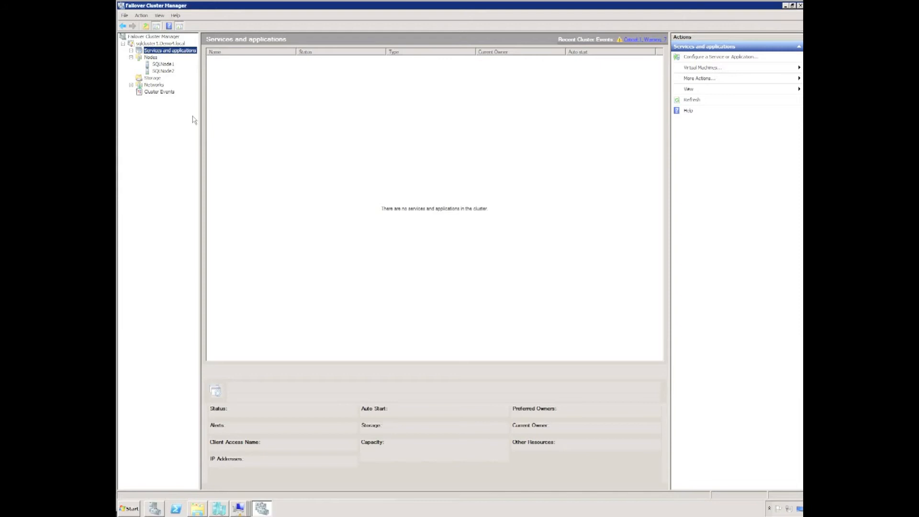
left_click(152, 77)
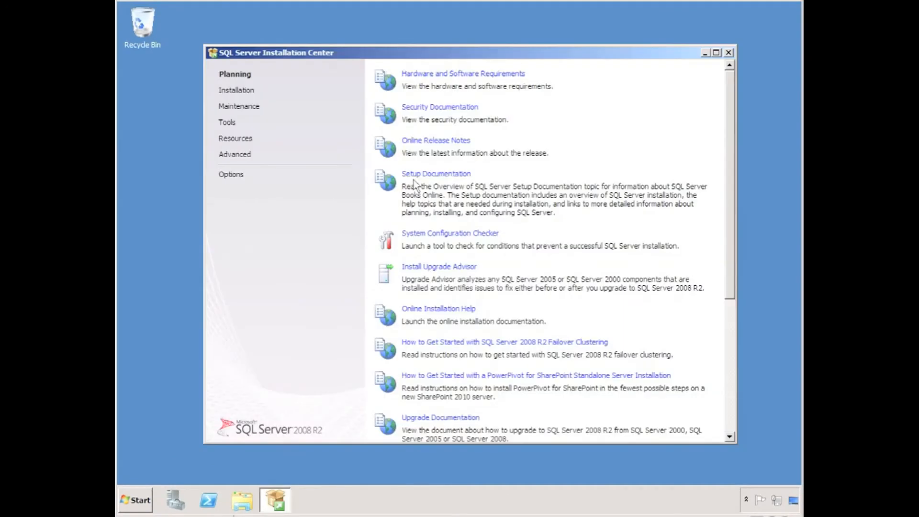
Start a new SQL Server failover cluster installation and proceed to the feature selection
left_click(237, 90)
left_click(436, 117)
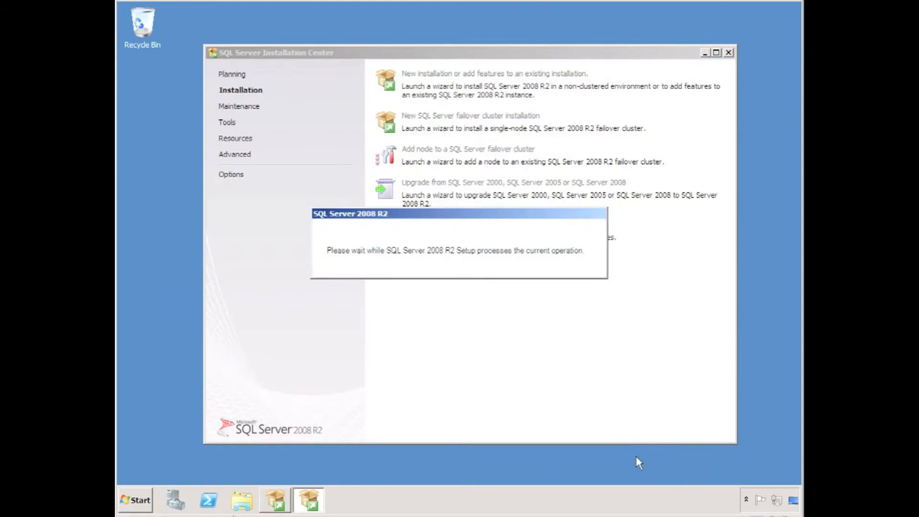
left_click(637, 467)
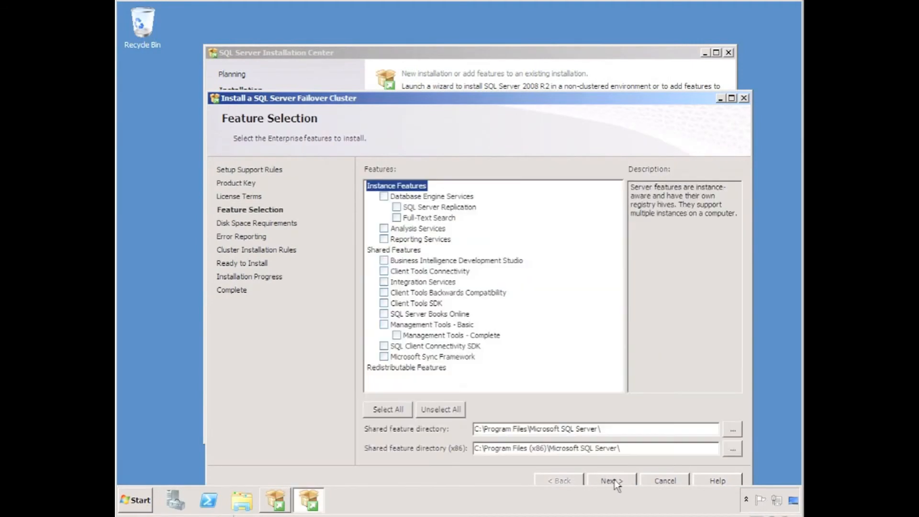
Select Database Engine Services, Analysis Services and Management Tools - Basic as the features to install
left_click(383, 197)
left_click(384, 228)
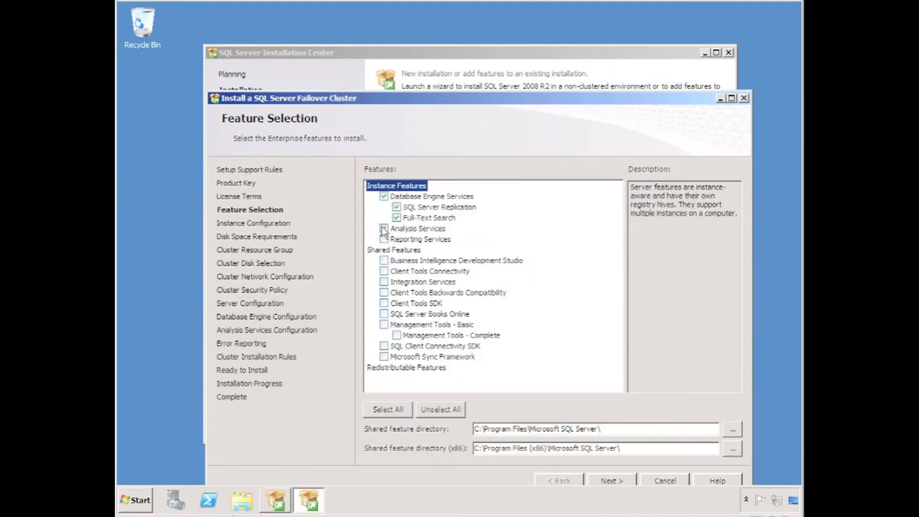
left_click(384, 324)
left_click(607, 481)
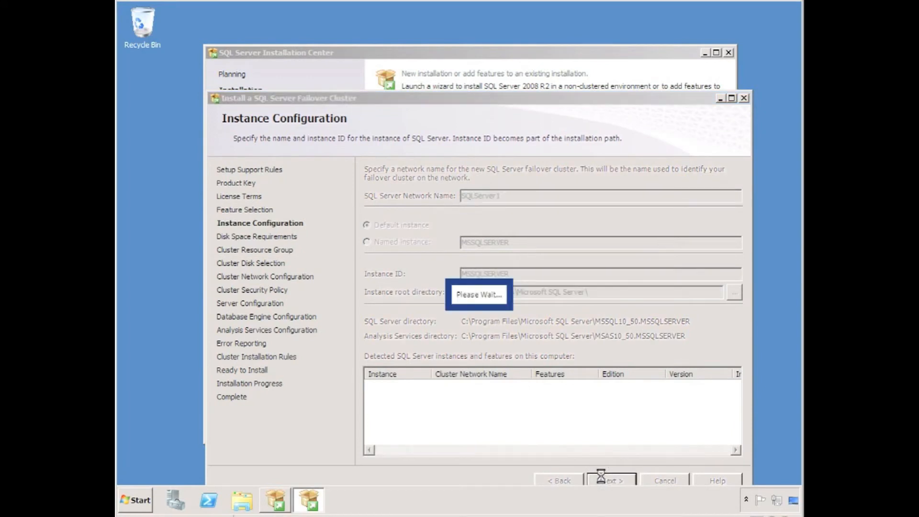
Accept the default instance with network name SQLServer1 and the cluster resource group SQL Server (MSSQLSERVER)
left_click(605, 479)
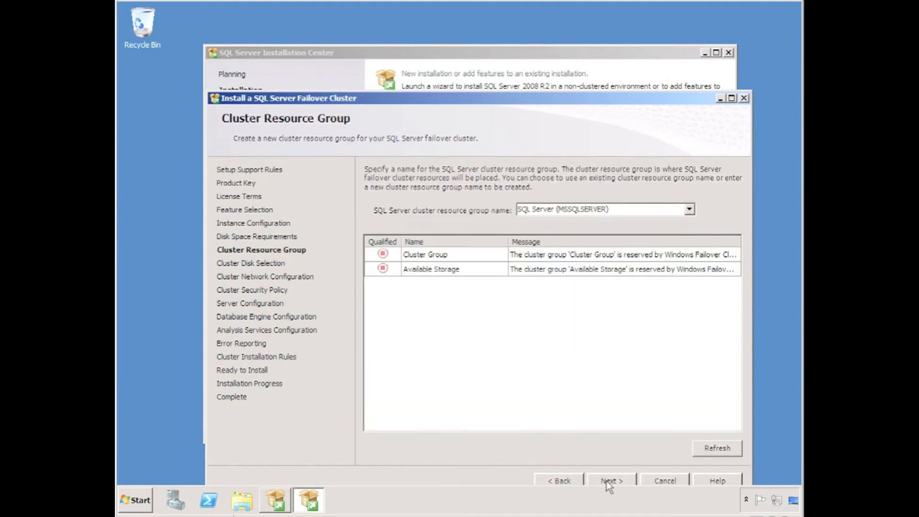
left_click(608, 481)
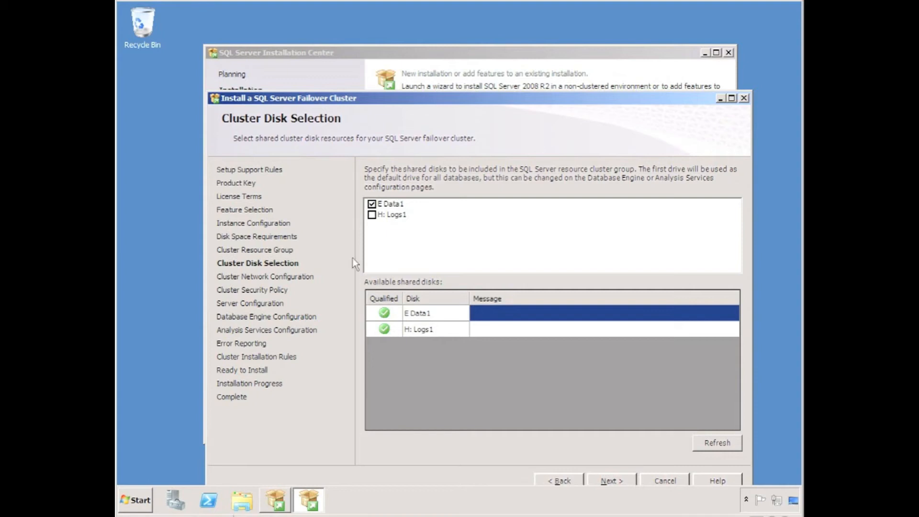
Include the H: Logs1 disk beside E Data1 and enter the messages "Data" for E Data1 and "Logs" for H: Logs1
left_click(372, 215)
left_click(483, 312)
type("Data")
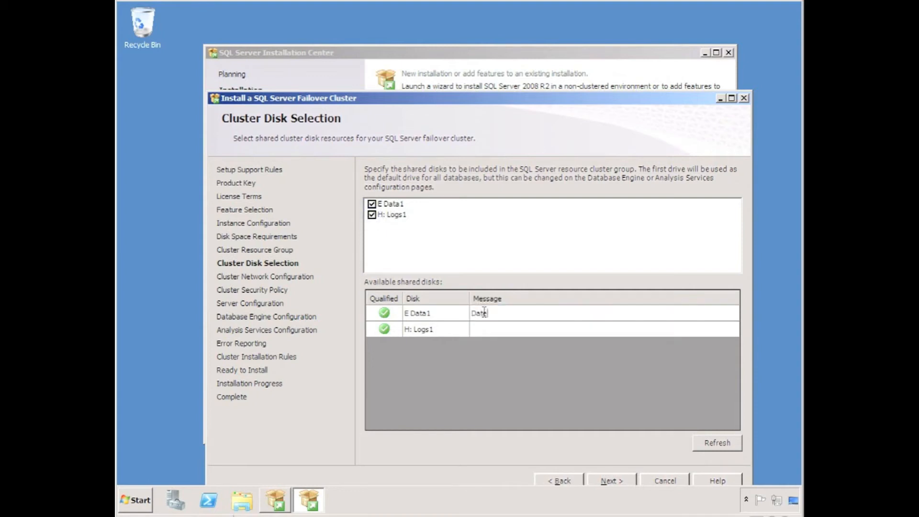
left_click(494, 329)
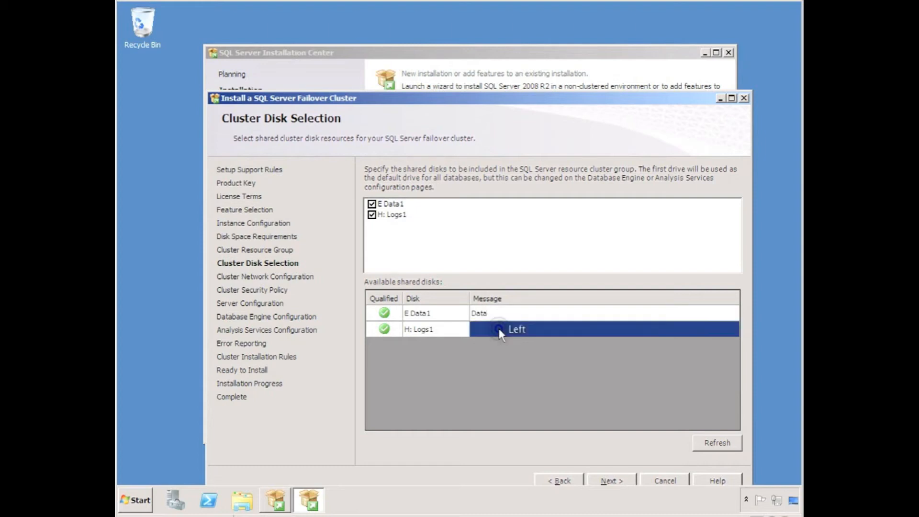
left_click(499, 329)
type("Logs")
left_click(607, 481)
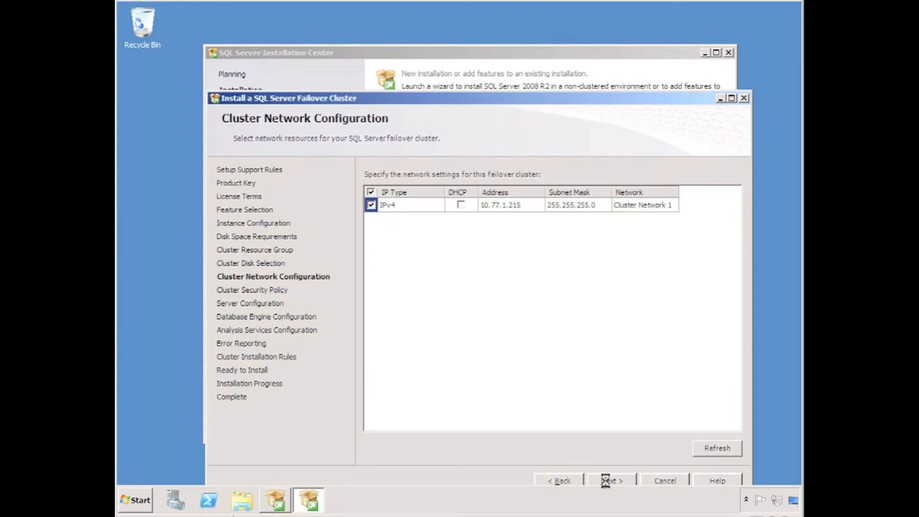
Accept the IPv4 address 10.77.1.215 on Cluster Network 1 without DHCP, and keep service SIDs as the security policy
left_click(510, 204)
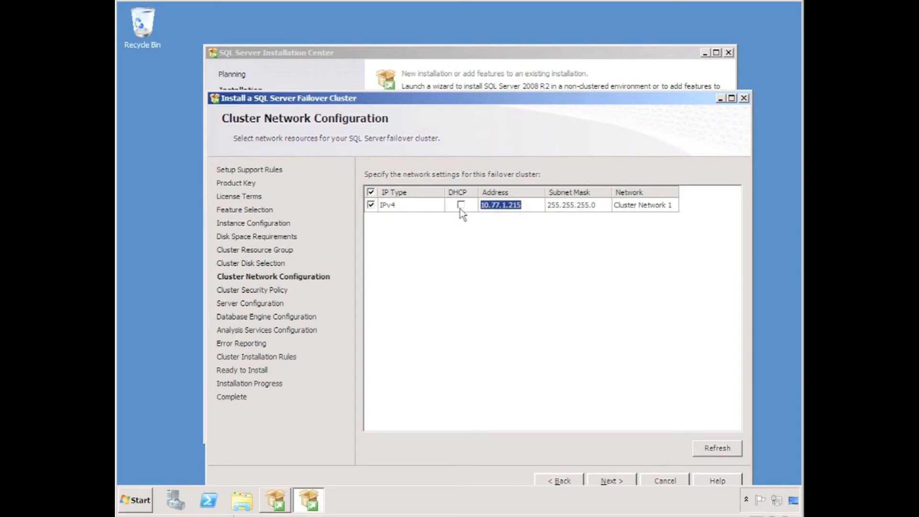
left_click(608, 481)
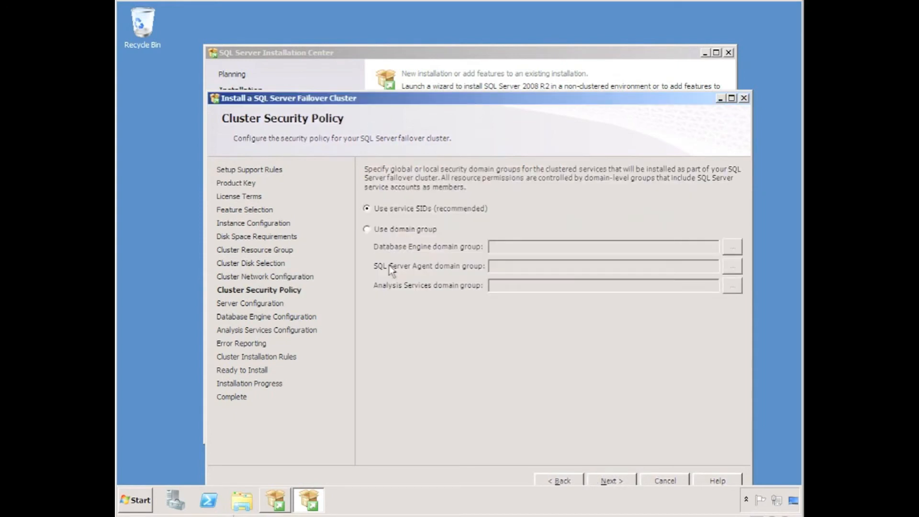
left_click(601, 481)
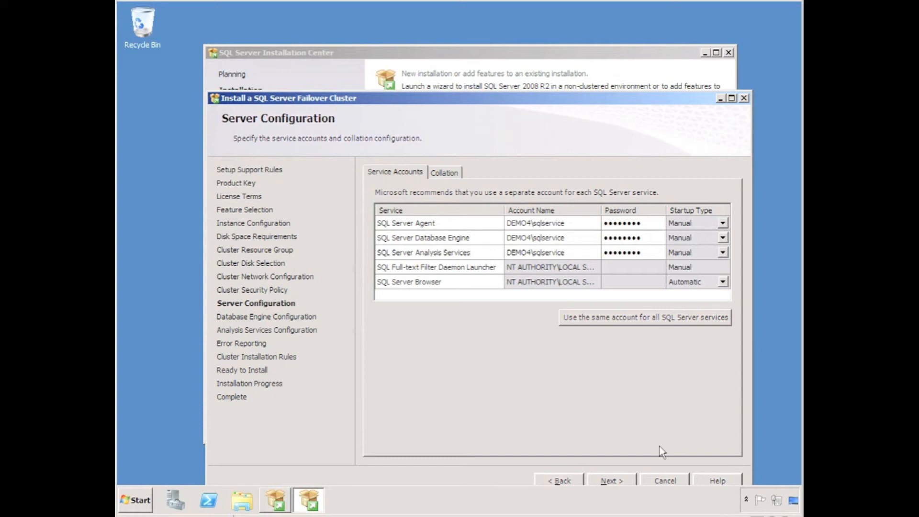
Add the current user as SQL Server administrator, then review and accept the Database Engine data directories
left_click(612, 480)
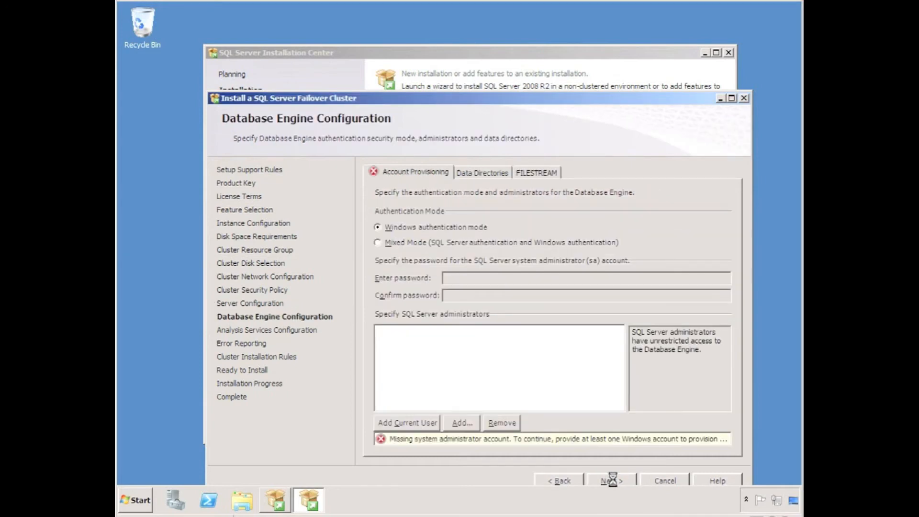
left_click(393, 425)
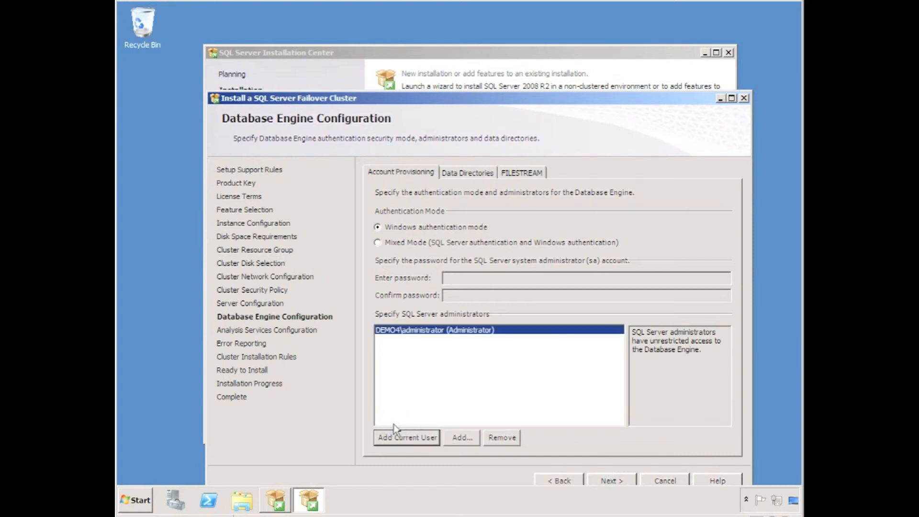
left_click(453, 173)
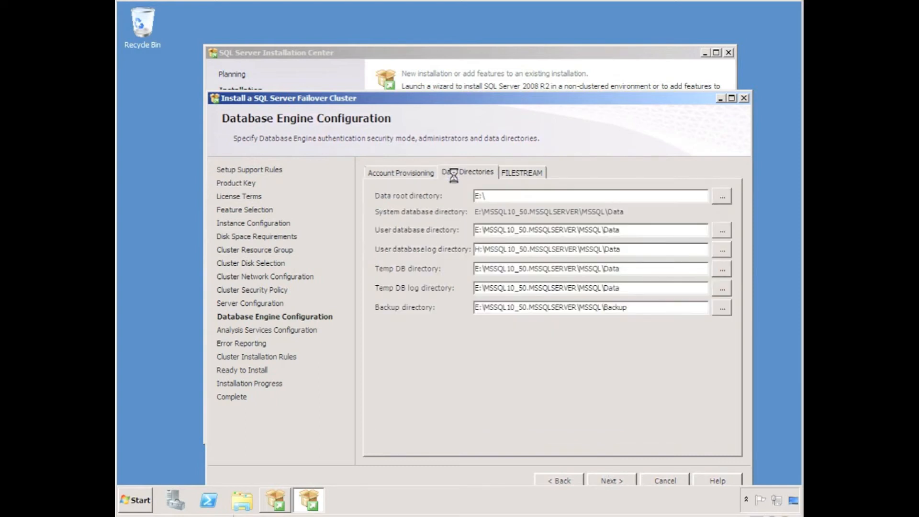
left_click(714, 251)
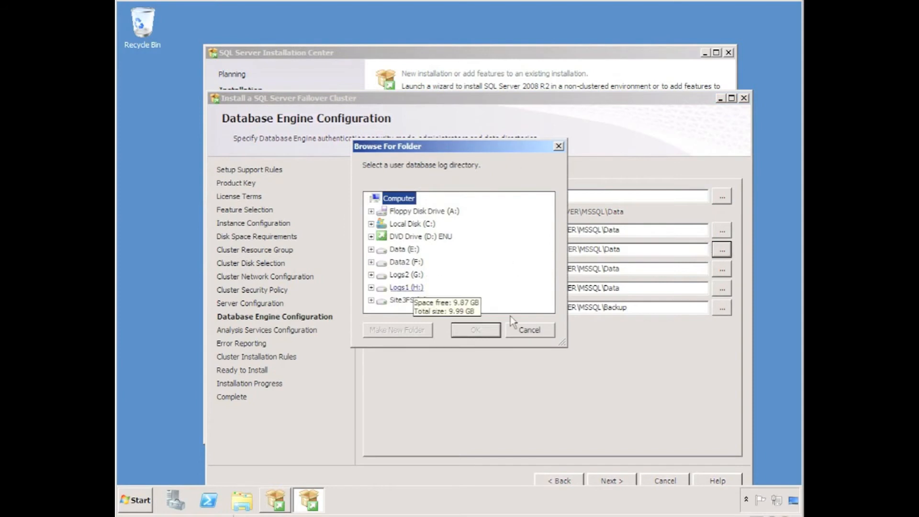
left_click(528, 329)
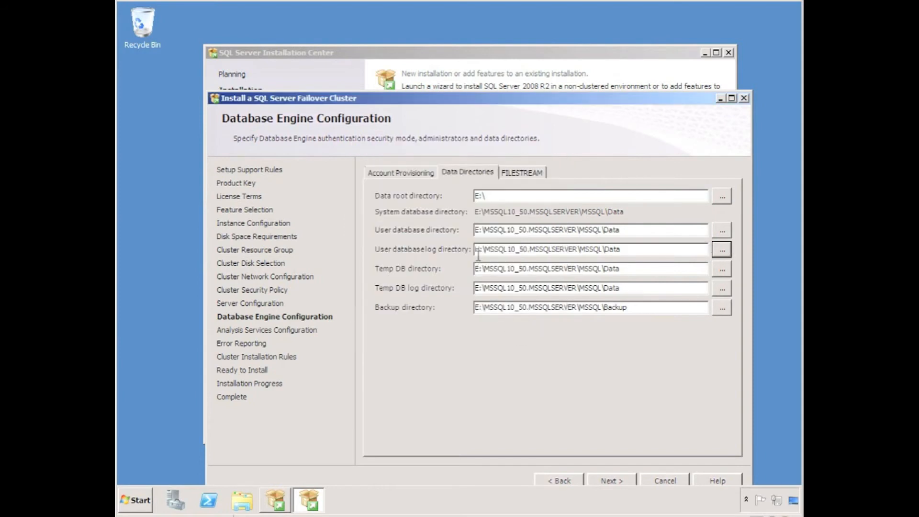
left_click_drag(474, 290, 458, 289)
left_click(605, 479)
Add the current user as Analysis Services administrator and accept its data directories
left_click(406, 438)
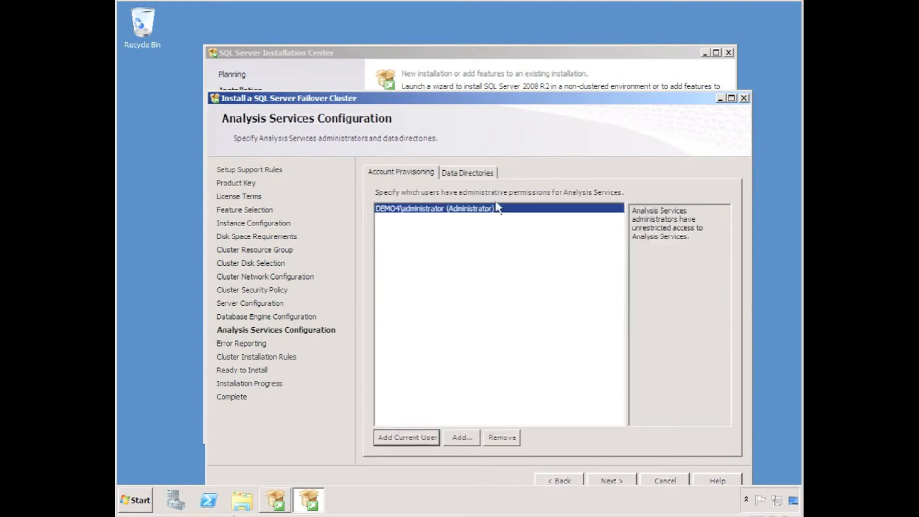
left_click(473, 173)
left_click(613, 478)
Accept the remaining setup pages, run the failover cluster installation, and close the wizard and the Installation Center
left_click(613, 478)
left_click(614, 478)
left_click_drag(736, 230, 724, 402)
left_click(602, 481)
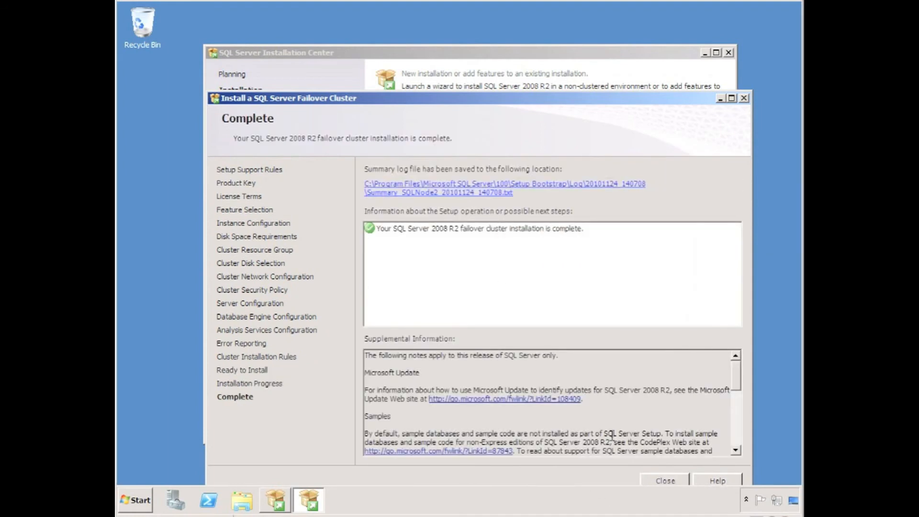
left_click(665, 480)
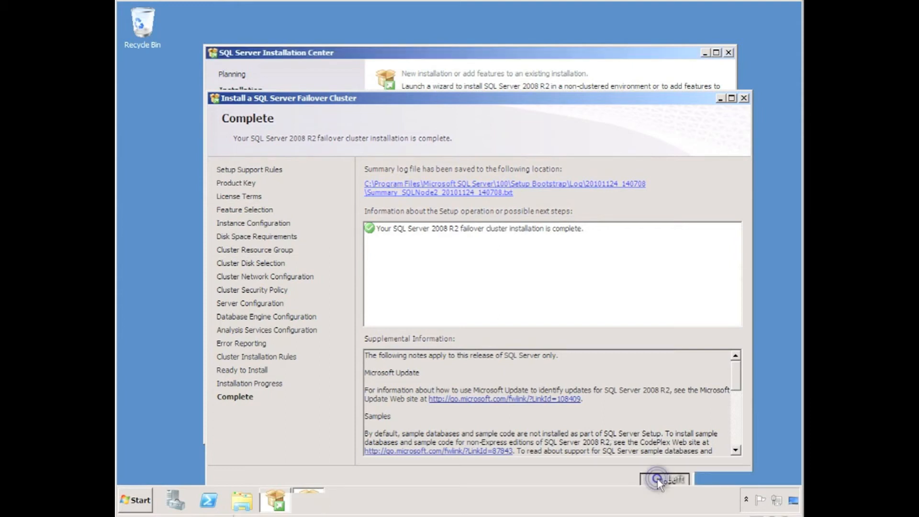
left_click(724, 53)
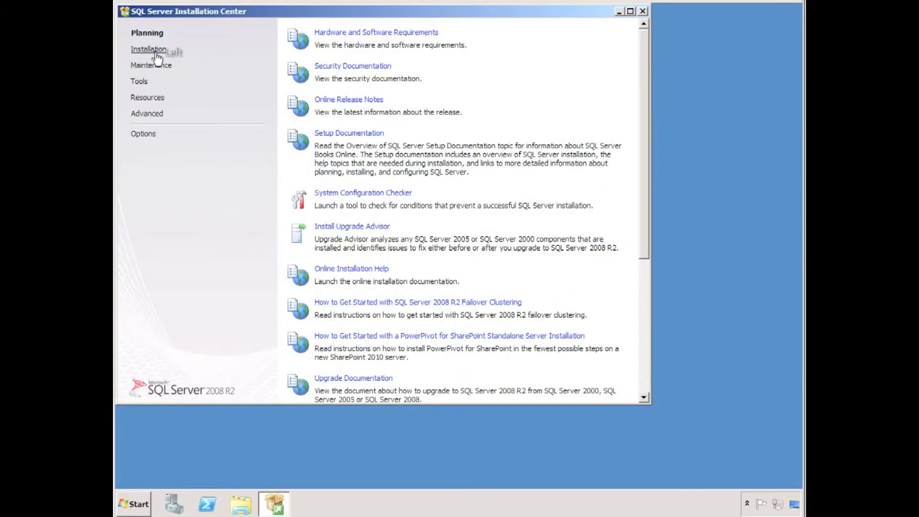
Start adding SQLNODE1 to the existing SQL Server failover cluster using the MSSQLSERVER instance
left_click(157, 52)
left_click(357, 107)
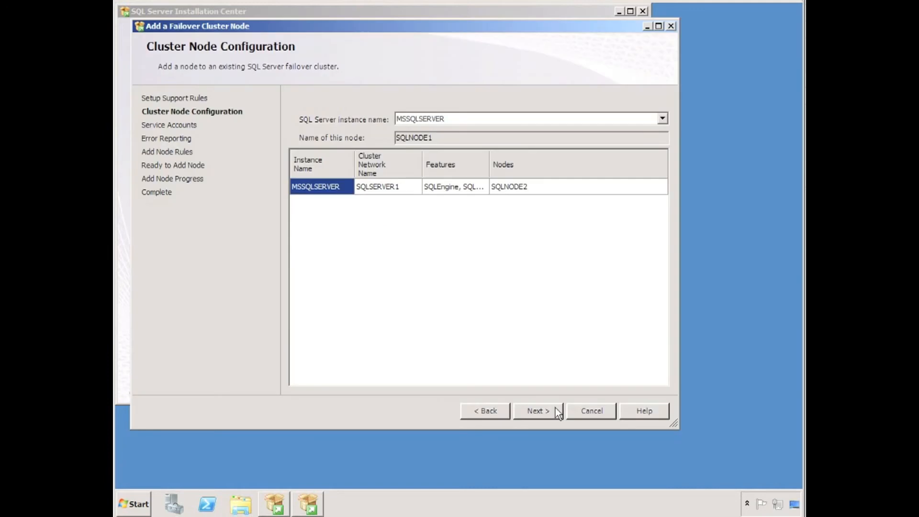
left_click(537, 410)
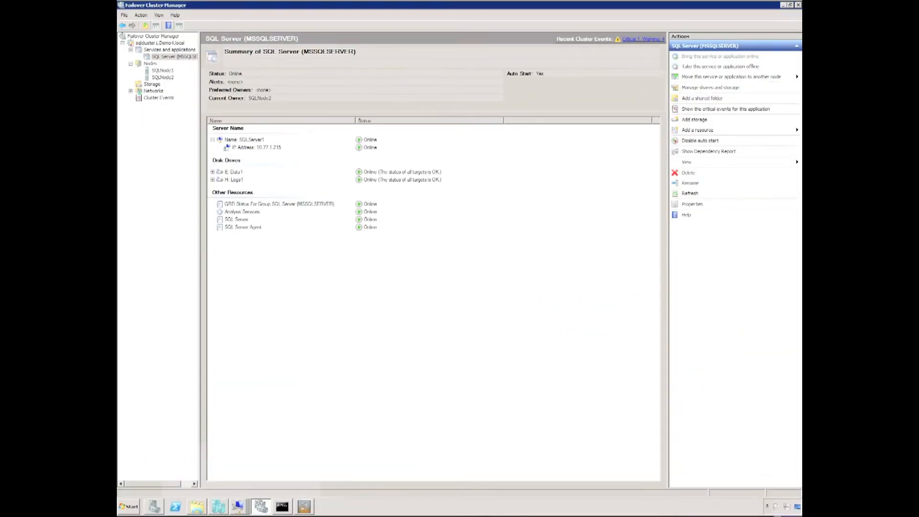
Switch to Failover Cluster Manager and move the SQL Server (MSSQLSERVER) service to node SQLNode1
right_click(160, 57)
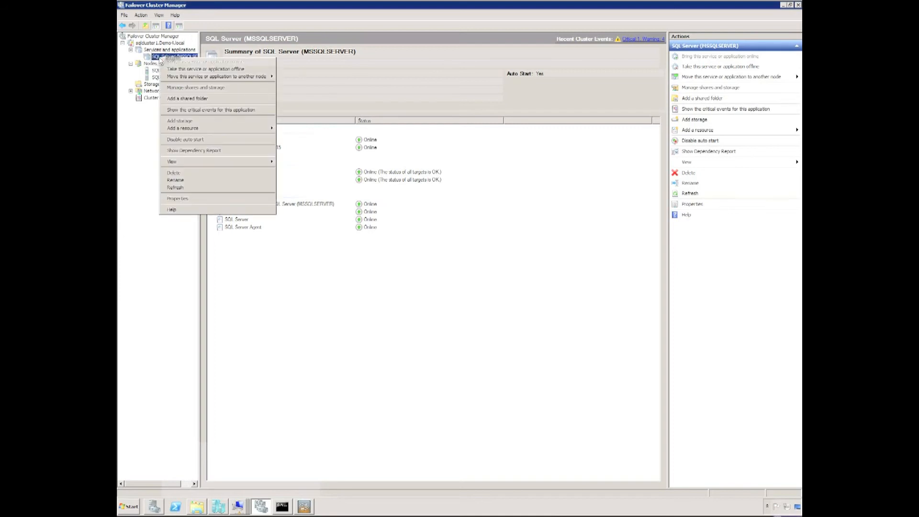
mouse_move(200, 79)
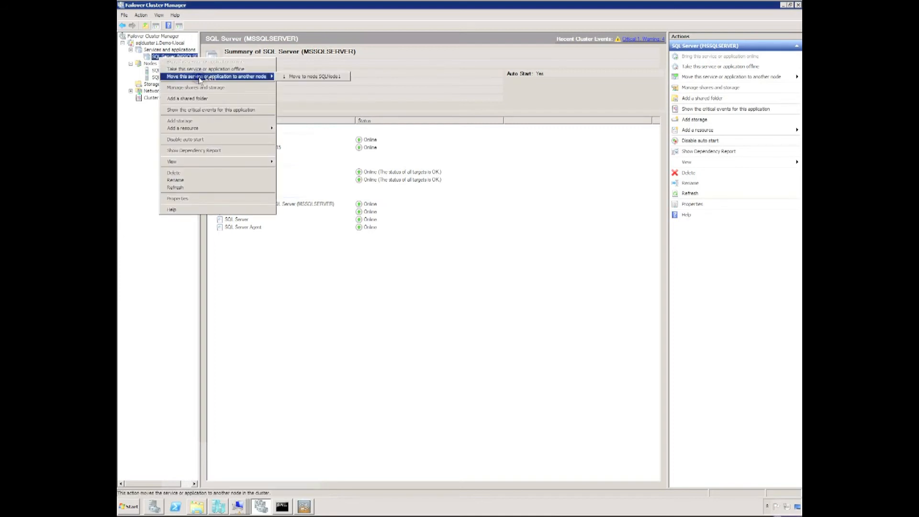
left_click(320, 77)
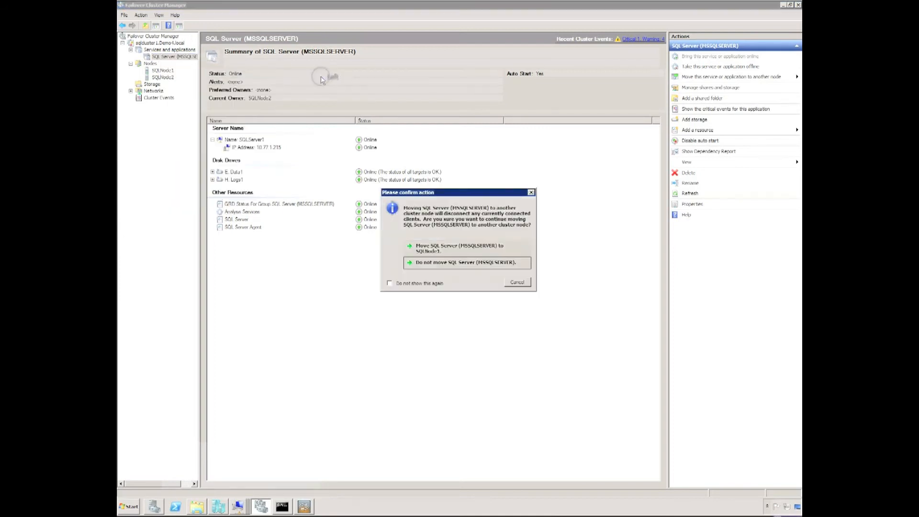
left_click(421, 253)
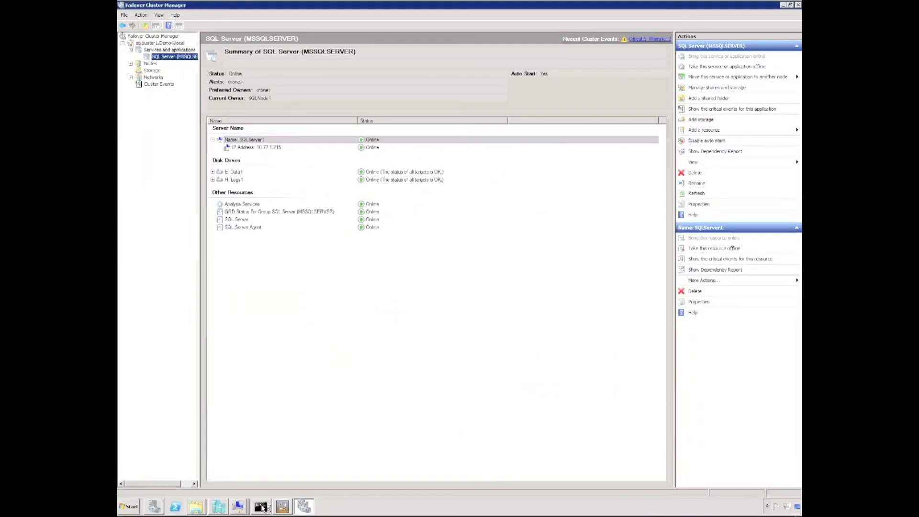
Run "ping sqlserver1 -t" in the Command Prompt and place its window clear of the cluster resource list
left_click(261, 507)
type("ping sqlserver1 -t")
key("Return")
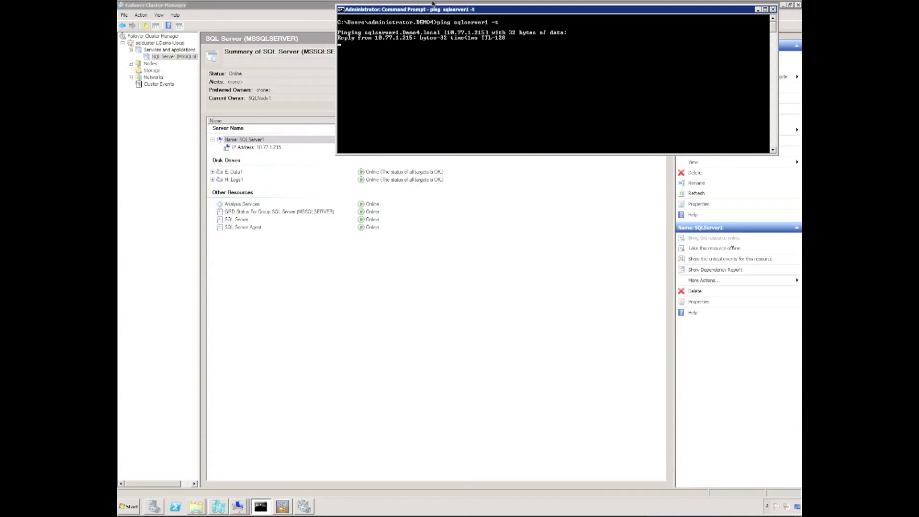
left_click_drag(427, 10, 611, 19)
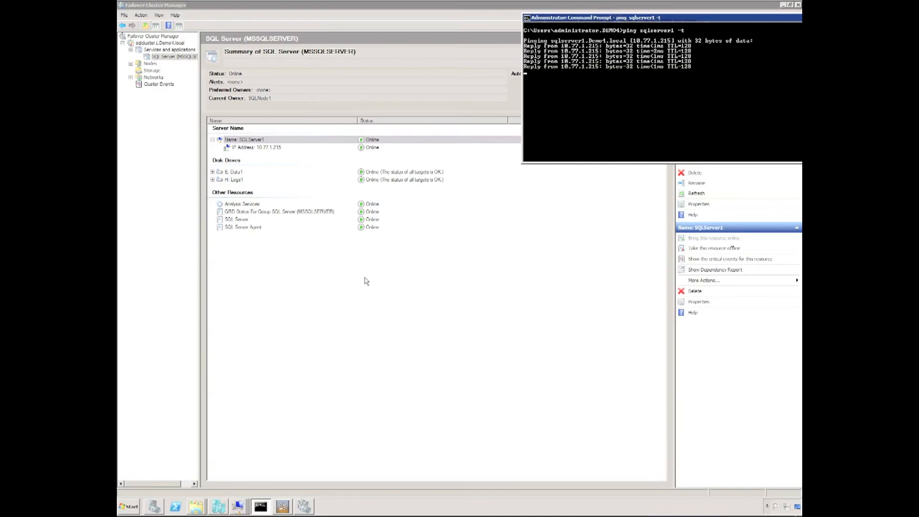
Launch SQL Server Management Studio and connect to the sqlserver1 instance
left_click(128, 507)
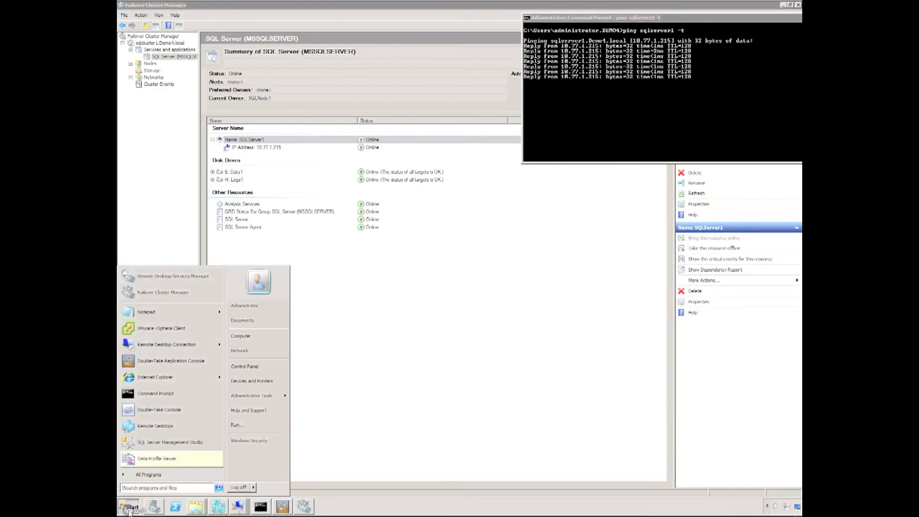
left_click(163, 442)
left_click(410, 266)
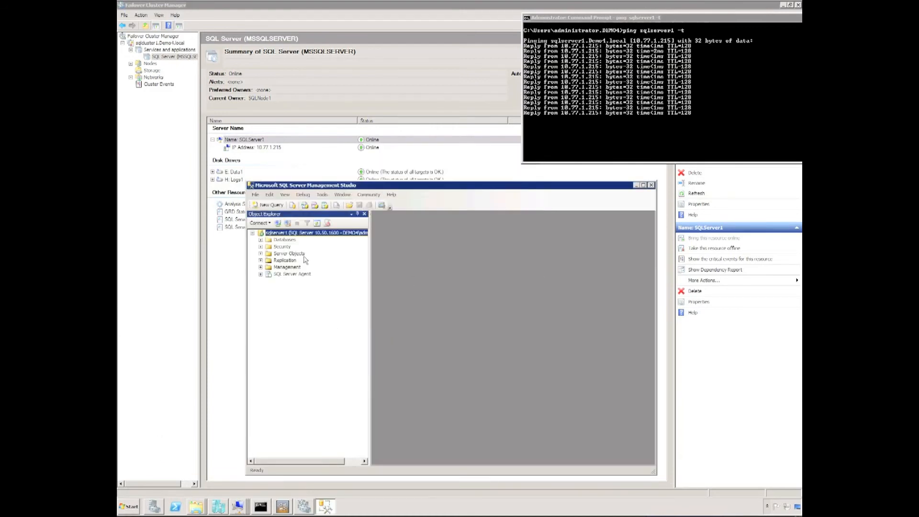
Create a new database named "Demo Failover" on the sqlserver1 instance
left_click(261, 239)
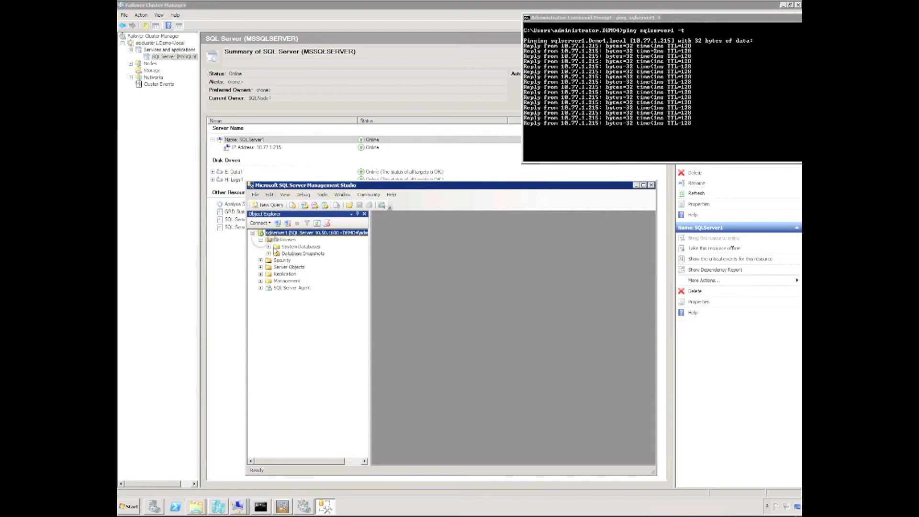
right_click(280, 240)
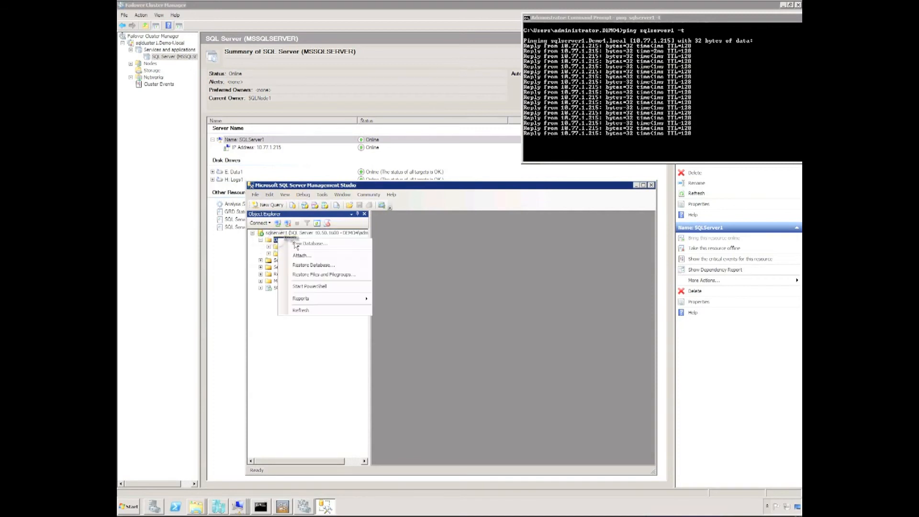
left_click(296, 243)
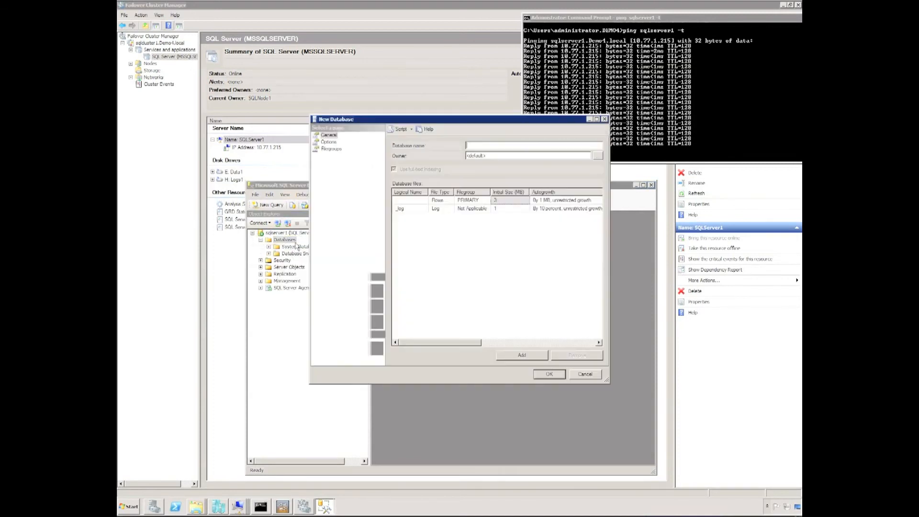
type("De")
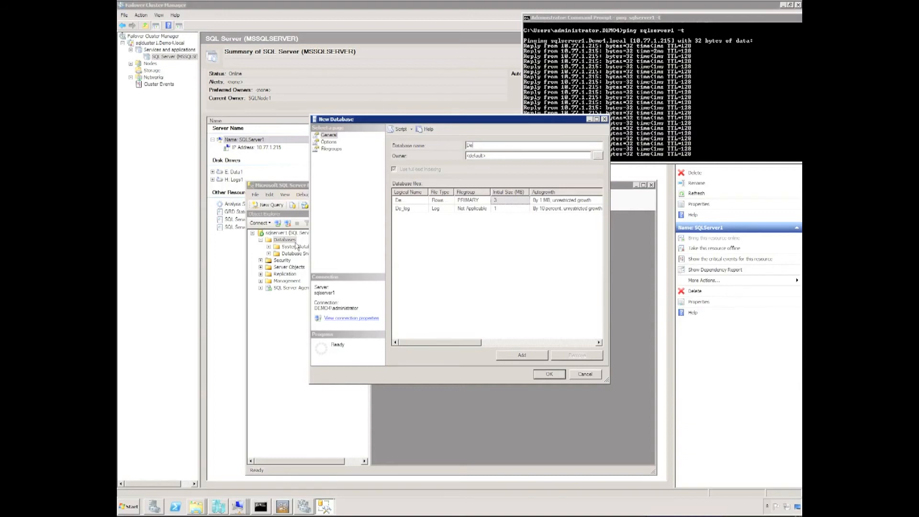
type("mo Failover")
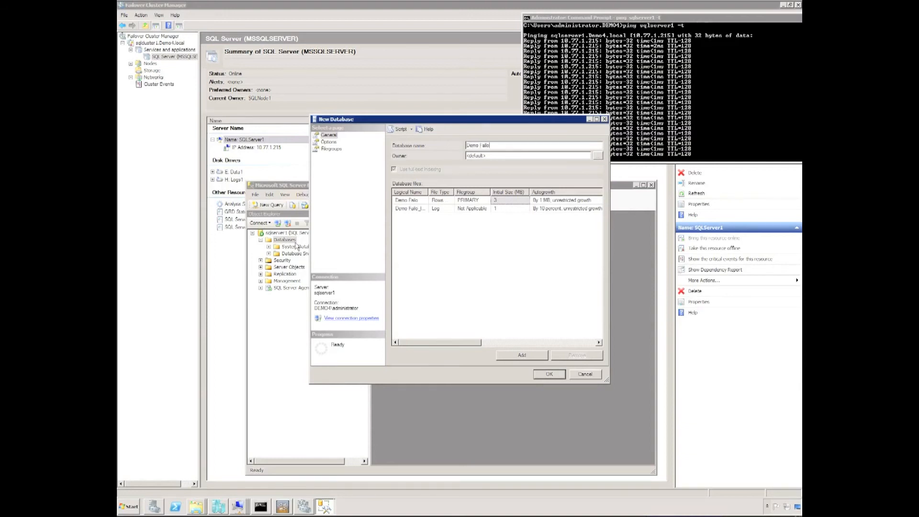
left_click(550, 374)
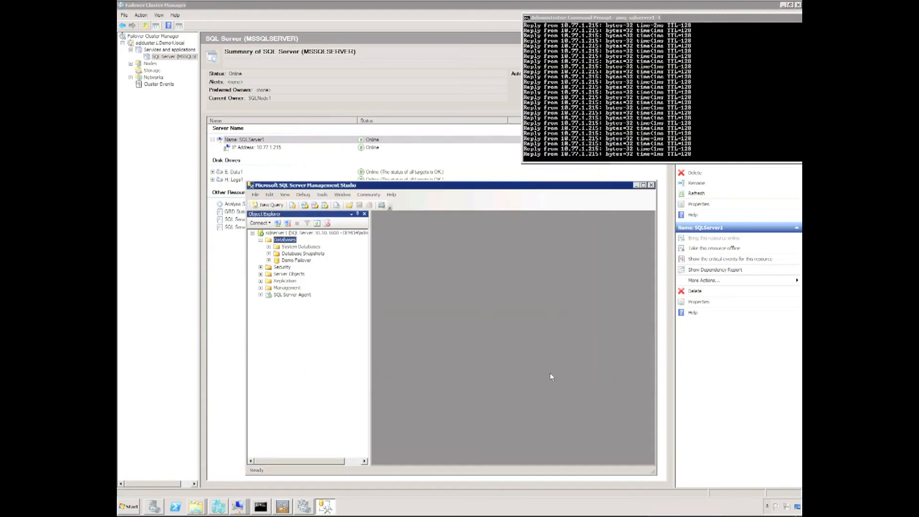
Start a new table in the Demo Failover database with nchar(10) columns named Demo and Failover
left_click(268, 260)
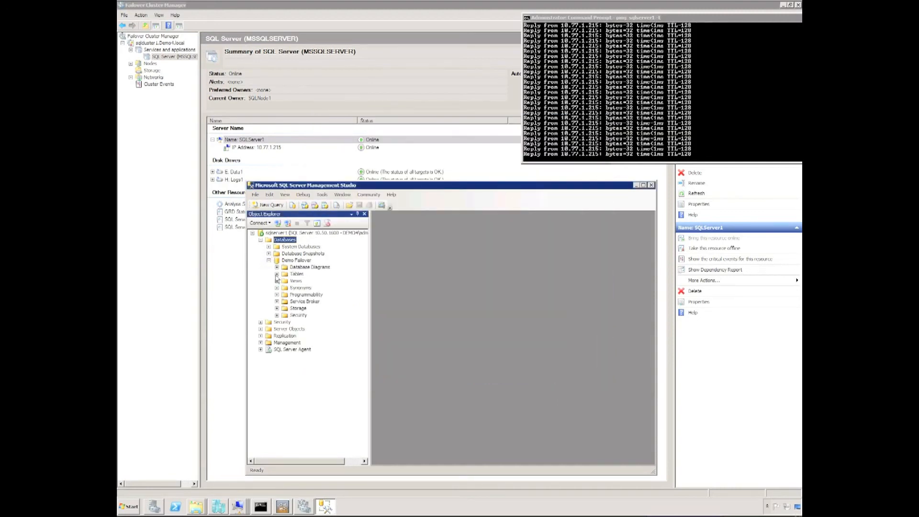
double_click(296, 274)
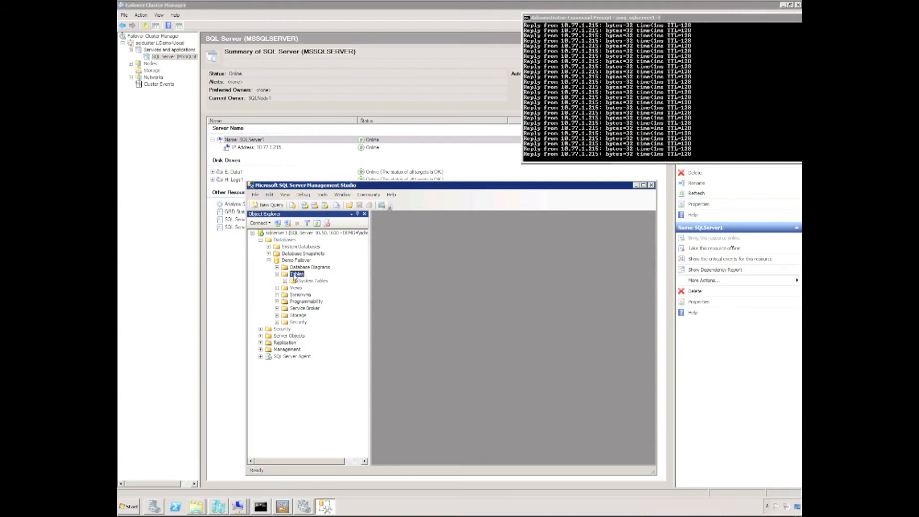
right_click(294, 274)
left_click(319, 278)
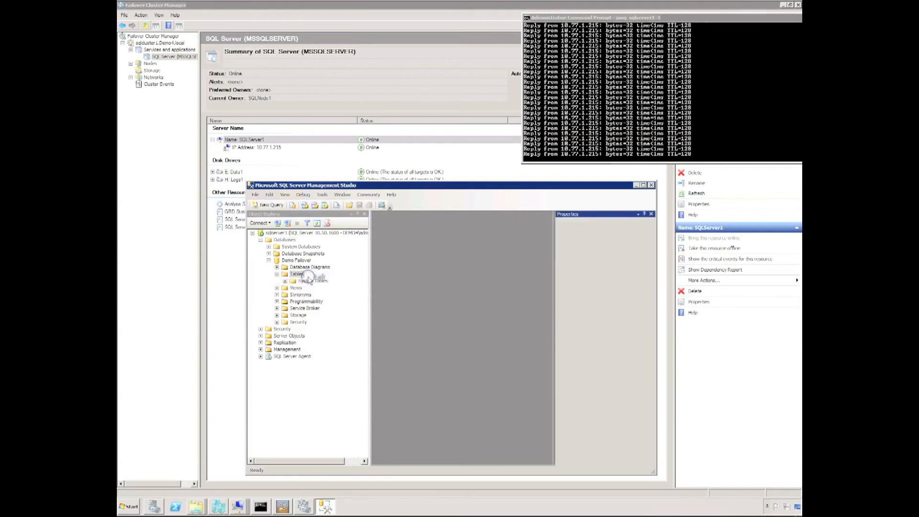
type("Demo")
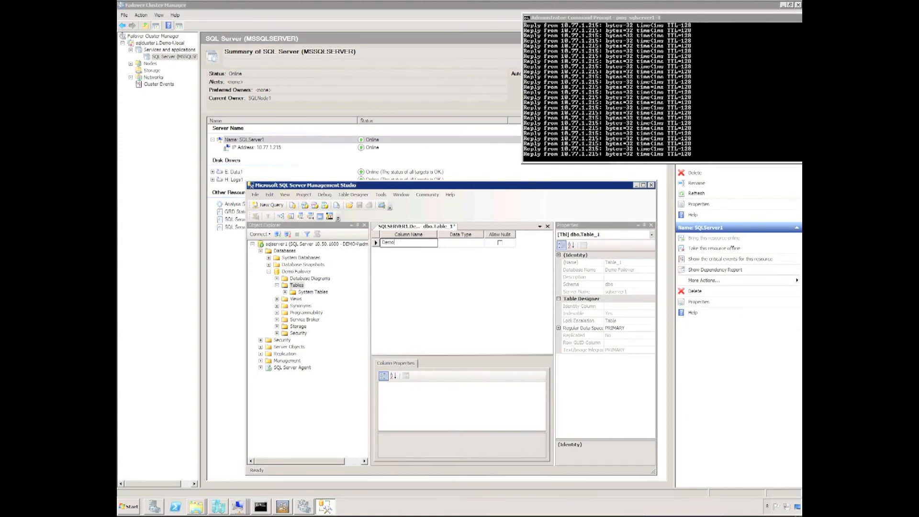
key("Tab")
left_click(395, 252)
type("ove")
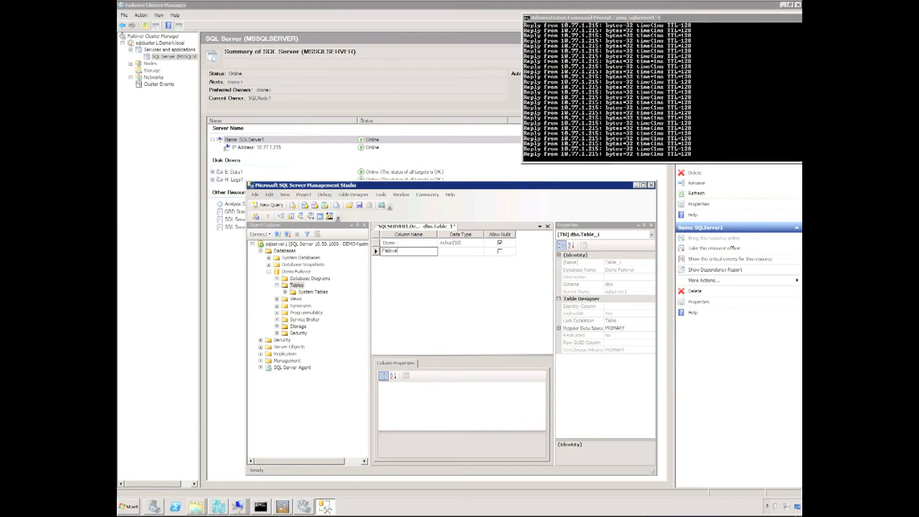
left_click(431, 294)
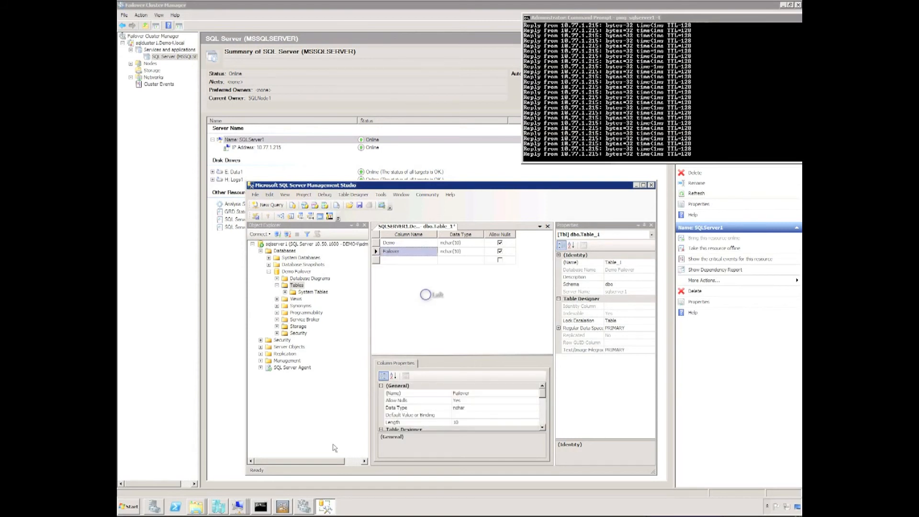
Switch to the Virtual Machine Connection window of SQLNode1
left_click(238, 507)
left_click(224, 465)
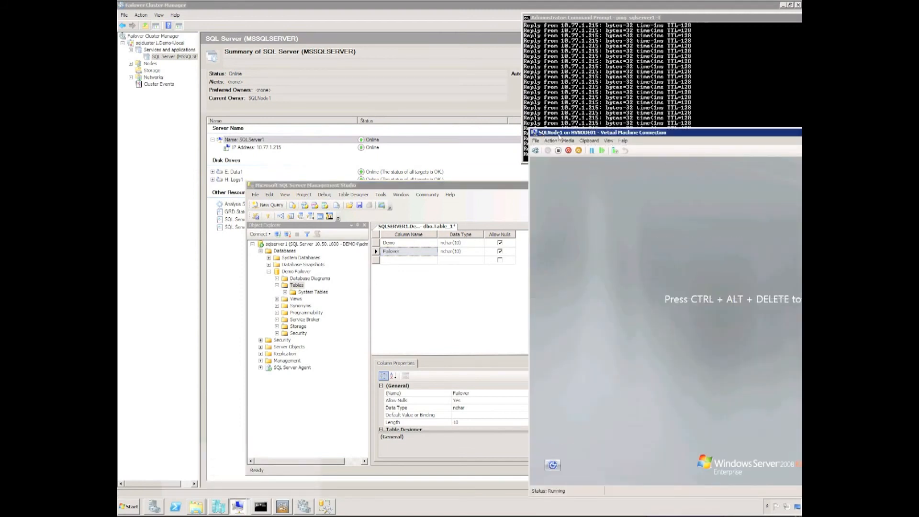
Return to the table design, add a Test column, and close Management Studio, saving the table as Table_1
left_click(416, 261)
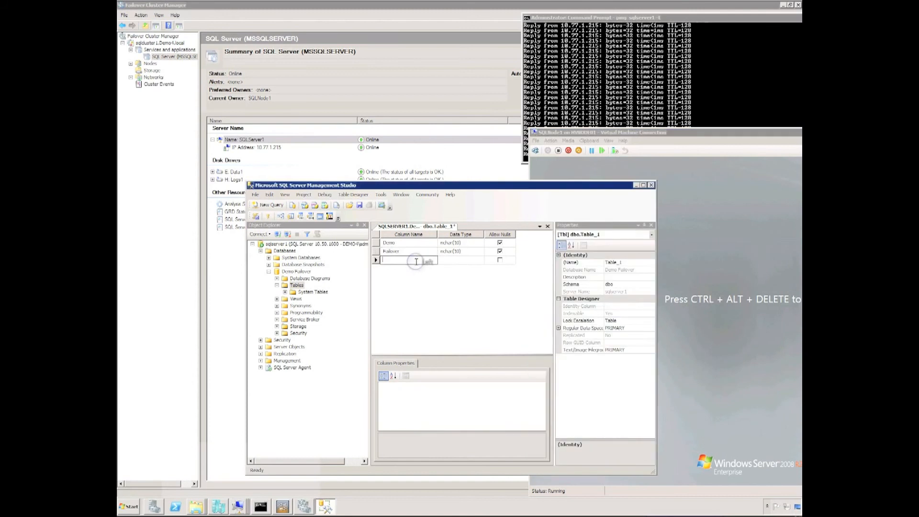
type("Test")
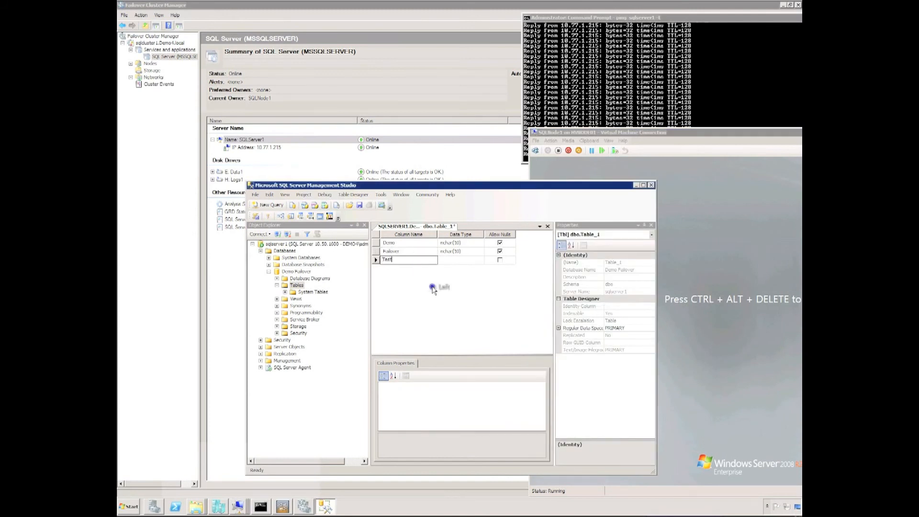
key("Return")
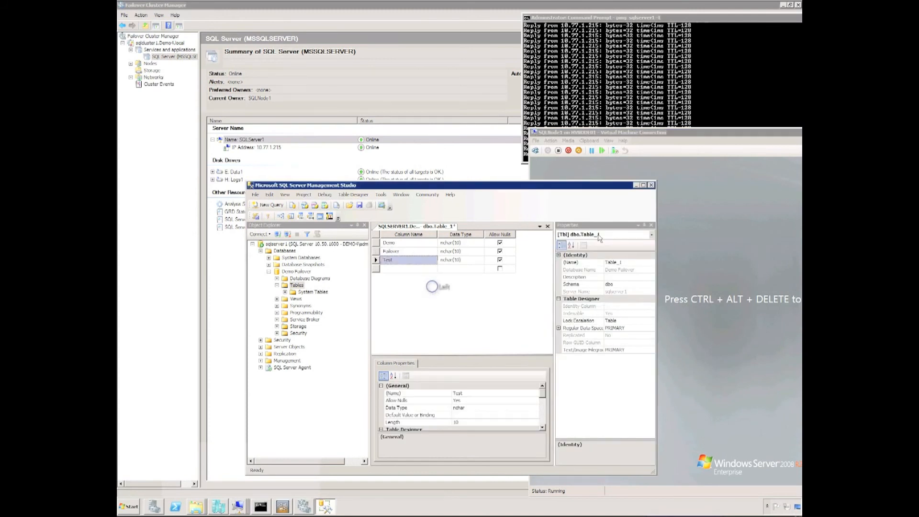
left_click(651, 185)
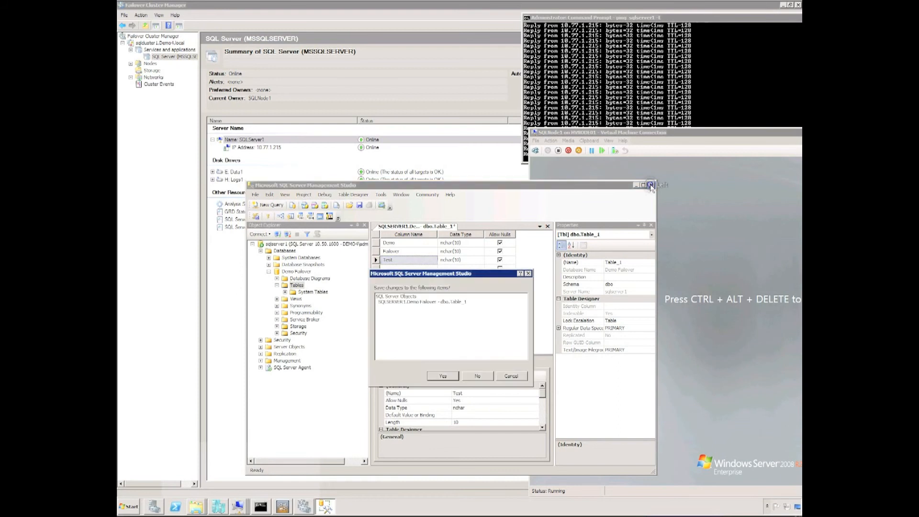
left_click(437, 378)
left_click(475, 263)
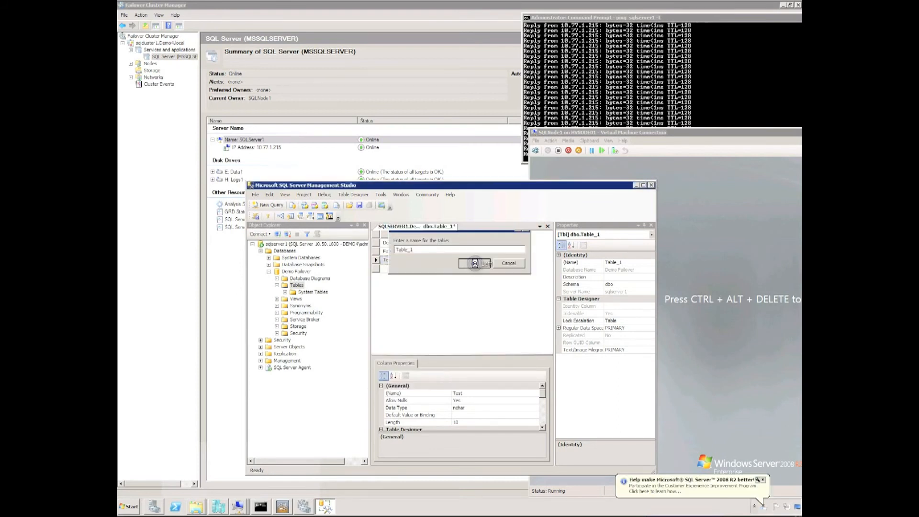
Turn off the SQLNode1 virtual machine and move its window clear of the ping output
left_click(558, 151)
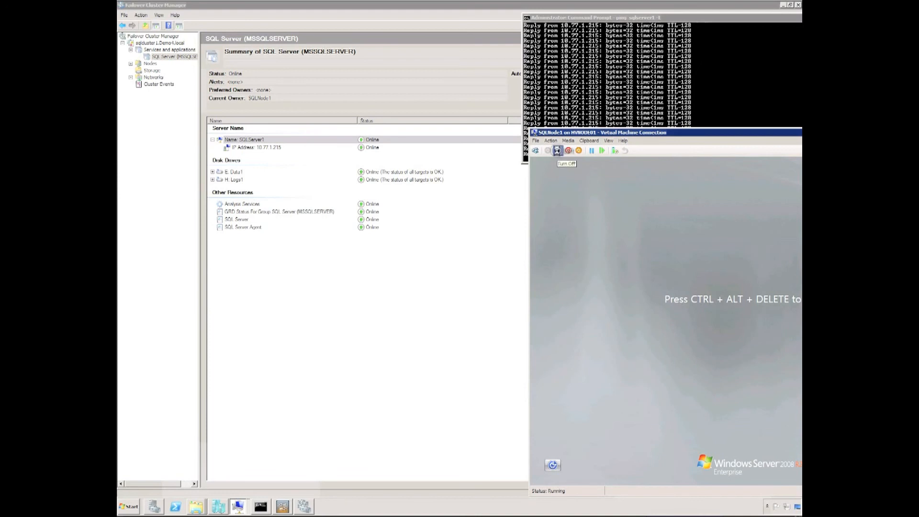
left_click(727, 325)
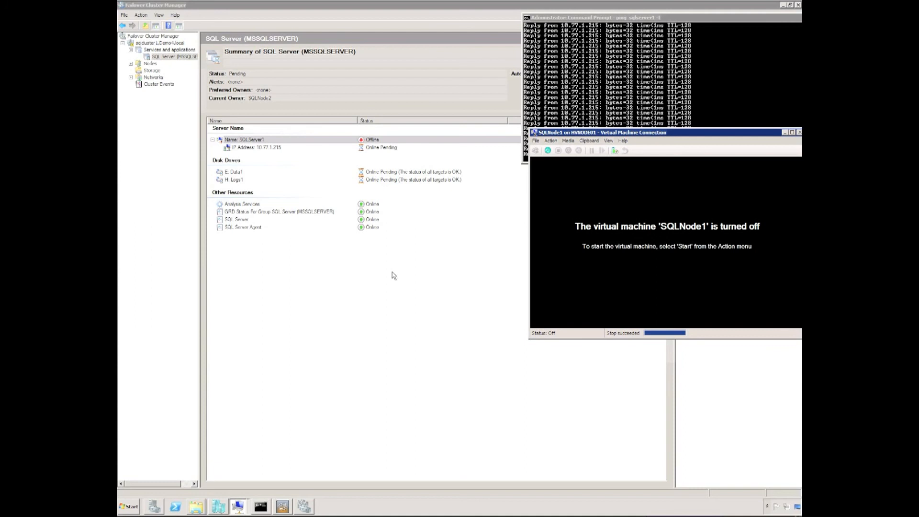
left_click_drag(614, 133, 609, 178)
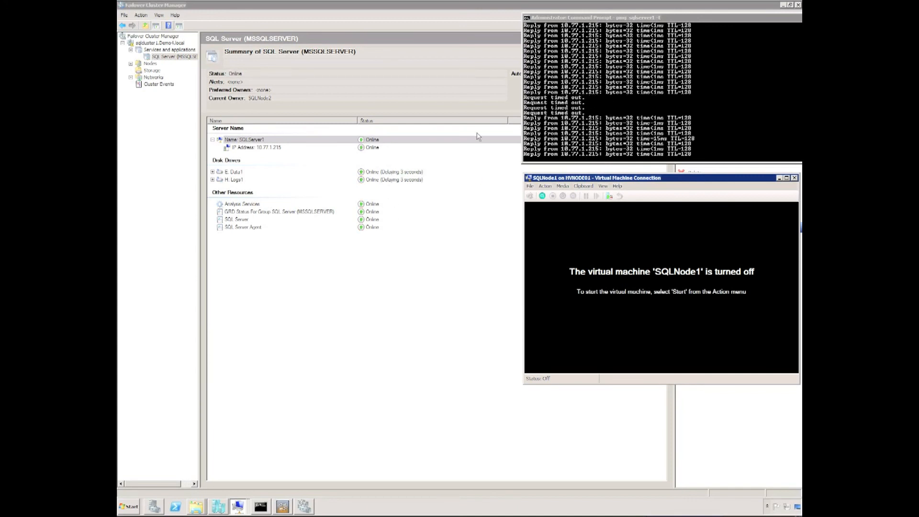
Launch SQL Server Management Studio again and connect to sqlserver1 with Windows Authentication
left_click(133, 507)
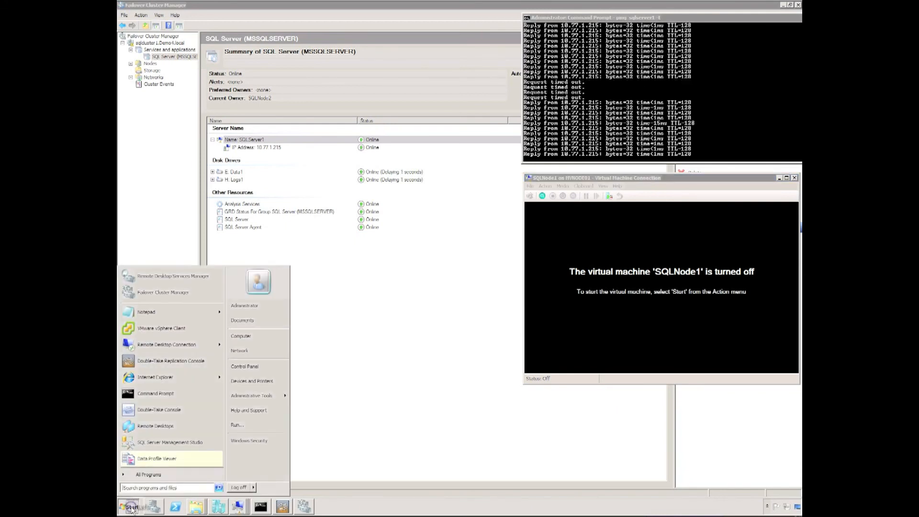
left_click(150, 443)
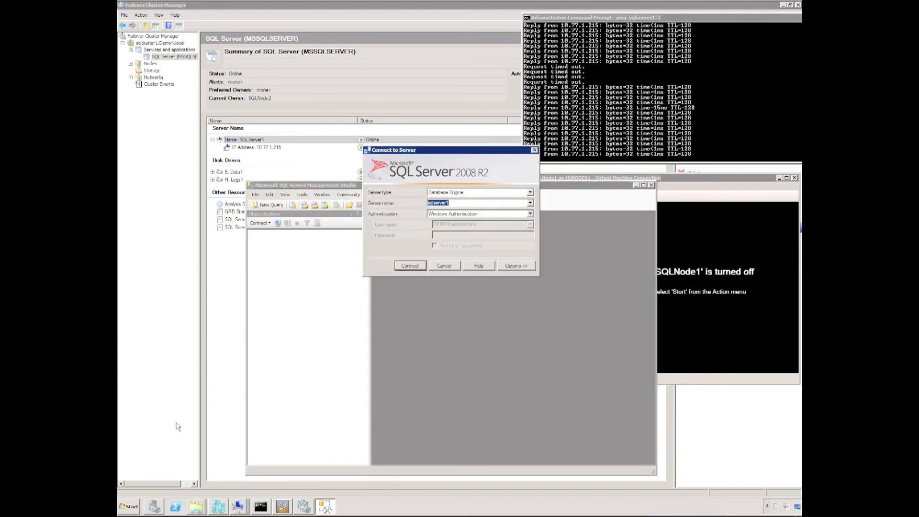
left_click(410, 267)
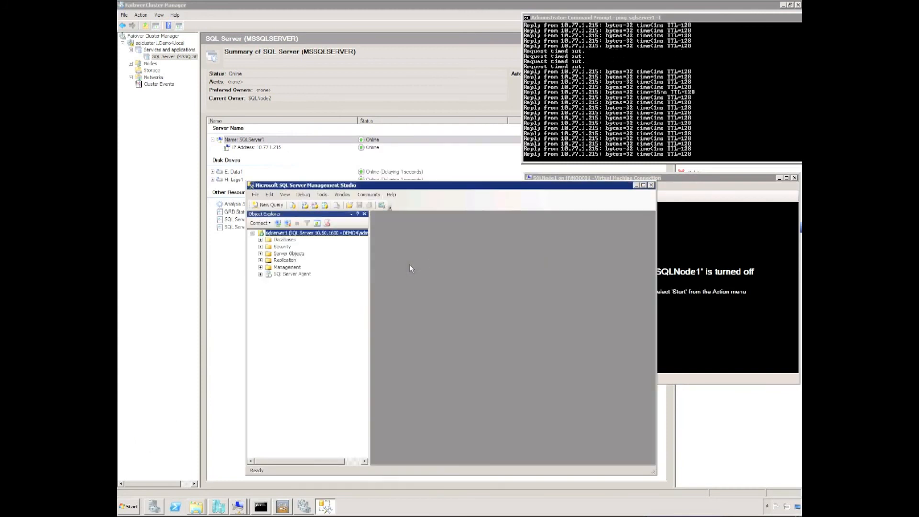
Examine the columns of table dbo.Table_1 in the Demo Failover database
left_click(260, 240)
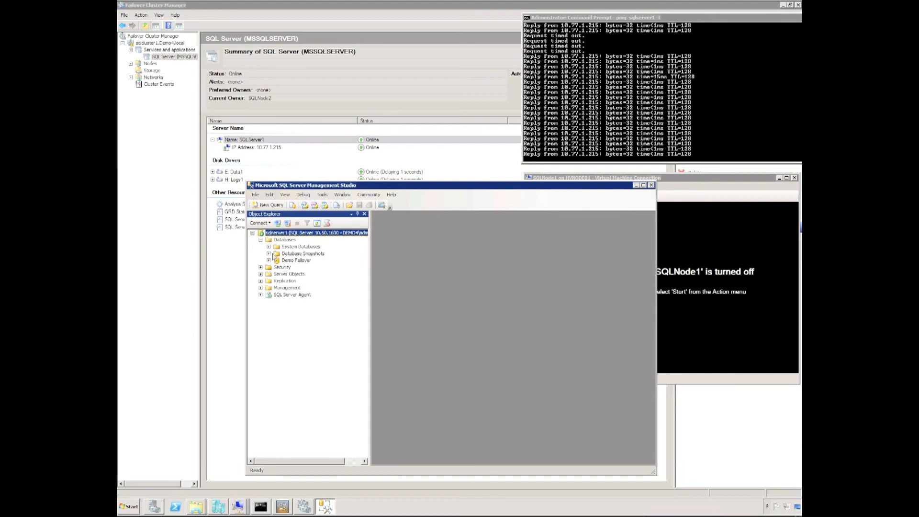
left_click(269, 260)
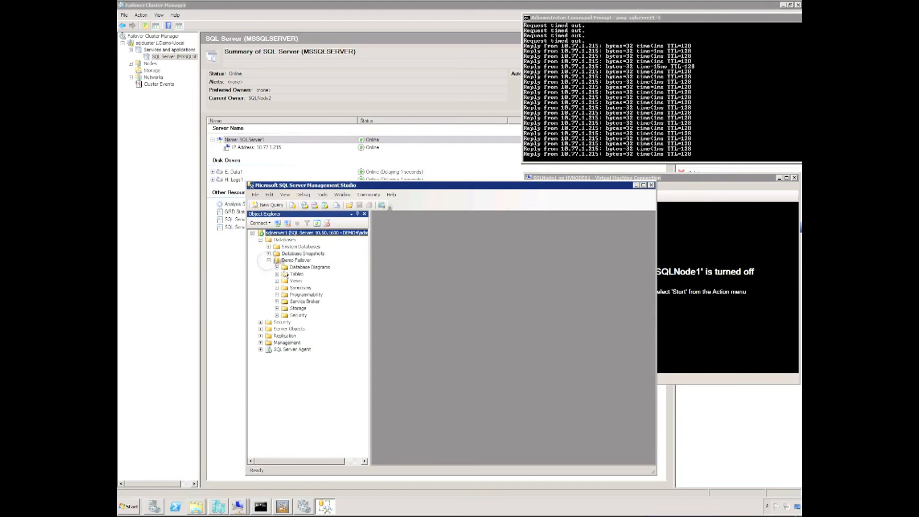
left_click(276, 274)
left_click(276, 274)
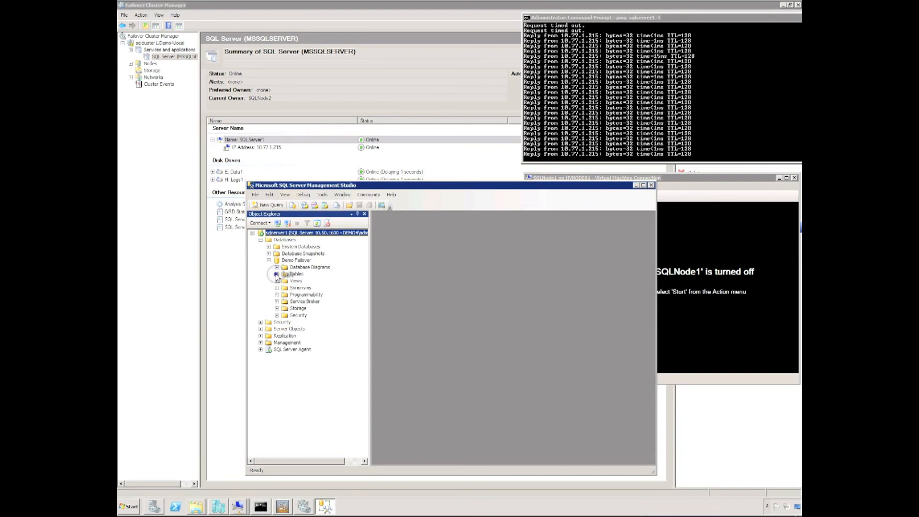
left_click(277, 274)
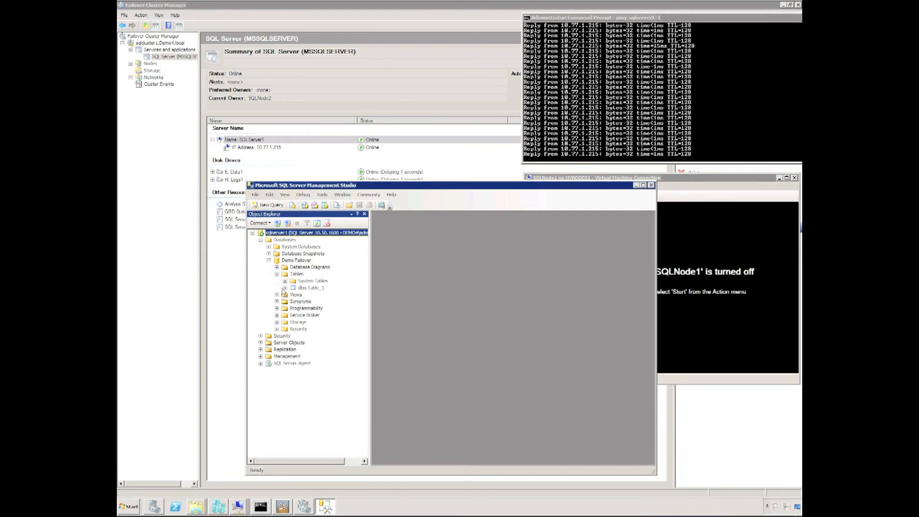
left_click(286, 287)
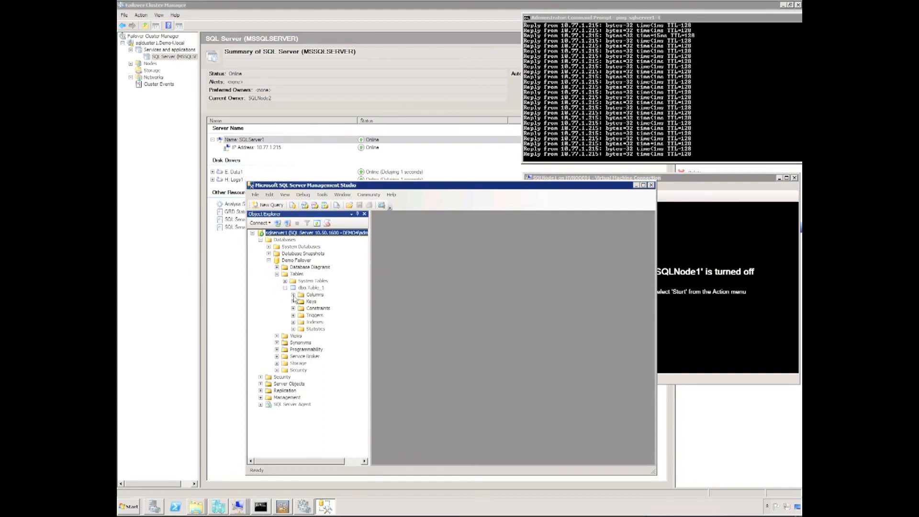
left_click(293, 294)
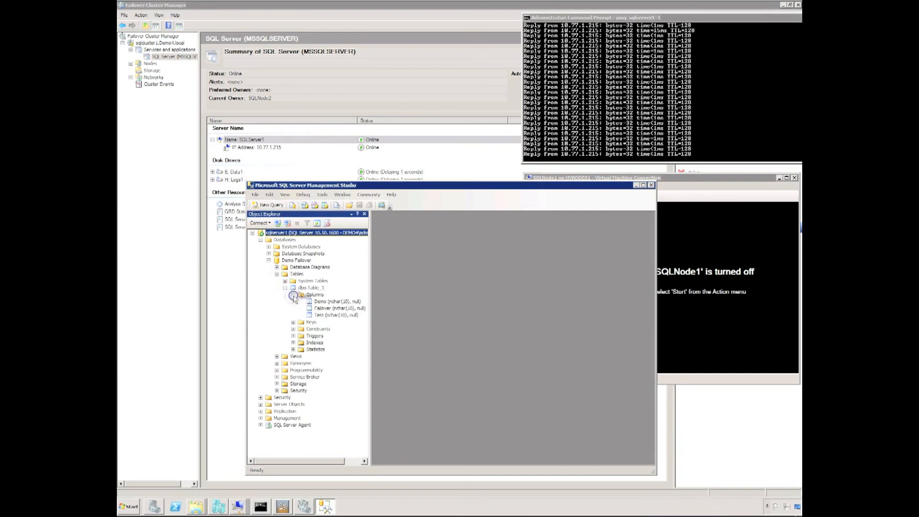
left_click(335, 302)
left_click(333, 309)
left_click(333, 316)
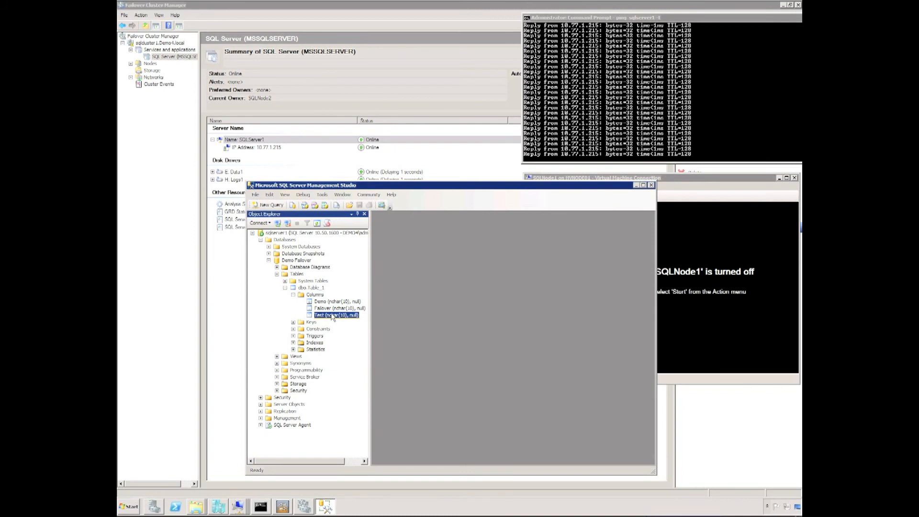
Minimize Management Studio, close the ping Command Prompt, and start the SQLNode1 virtual machine
left_click(635, 185)
double_click(527, 18)
left_click(542, 196)
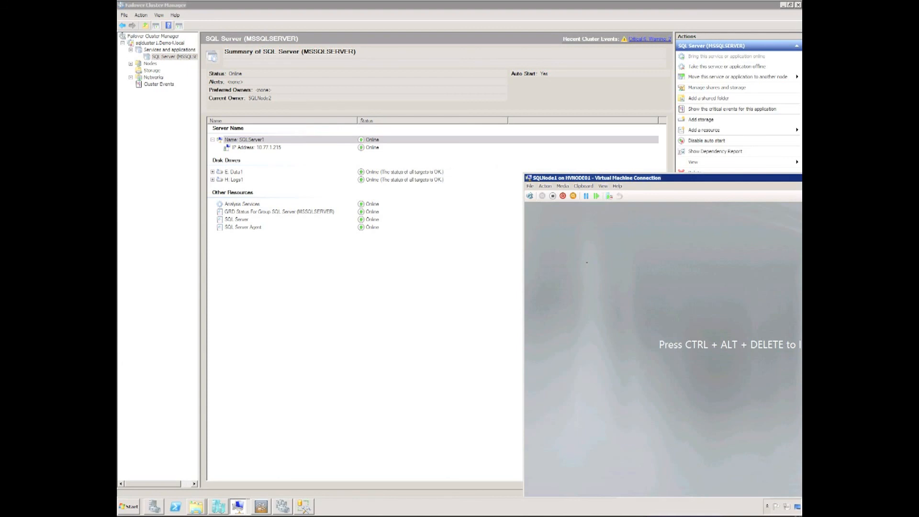
Switch to Failover Cluster Manager and move the SQL Server (MSSQLSERVER) service back to node SQLNode1
right_click(159, 58)
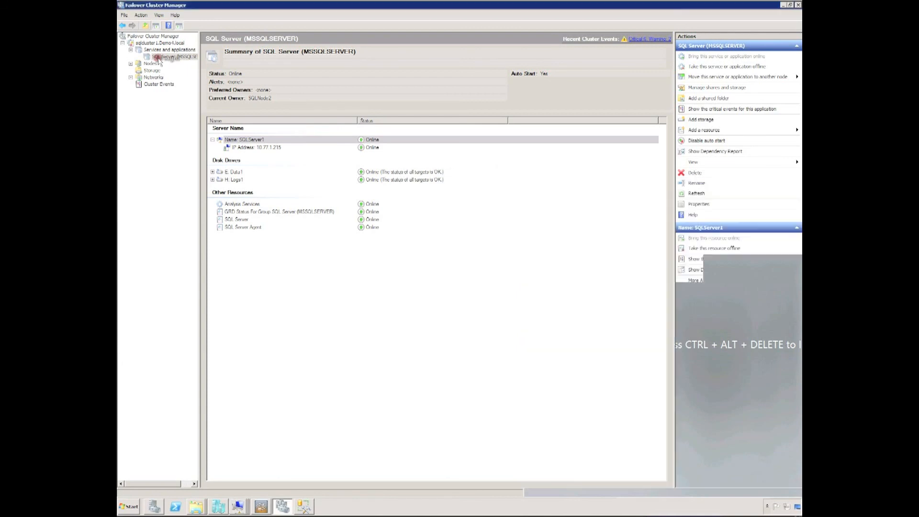
mouse_move(215, 77)
left_click(337, 78)
left_click(425, 254)
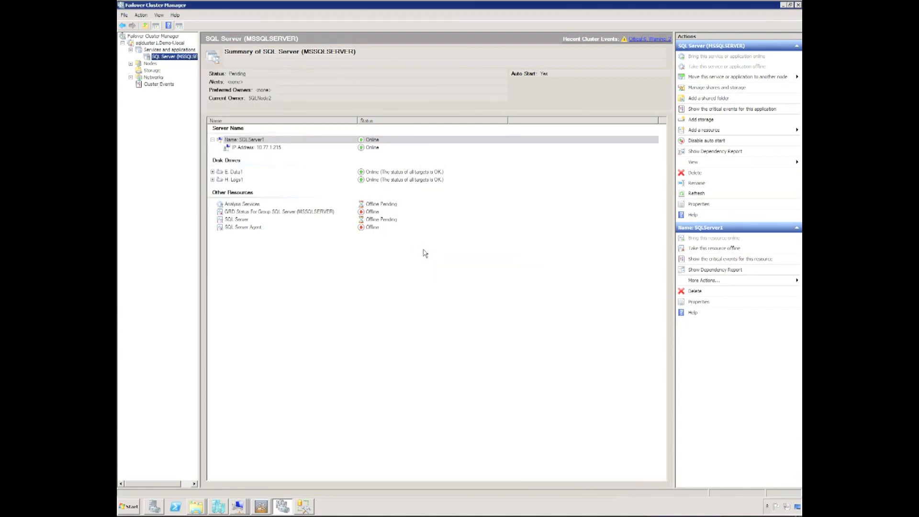